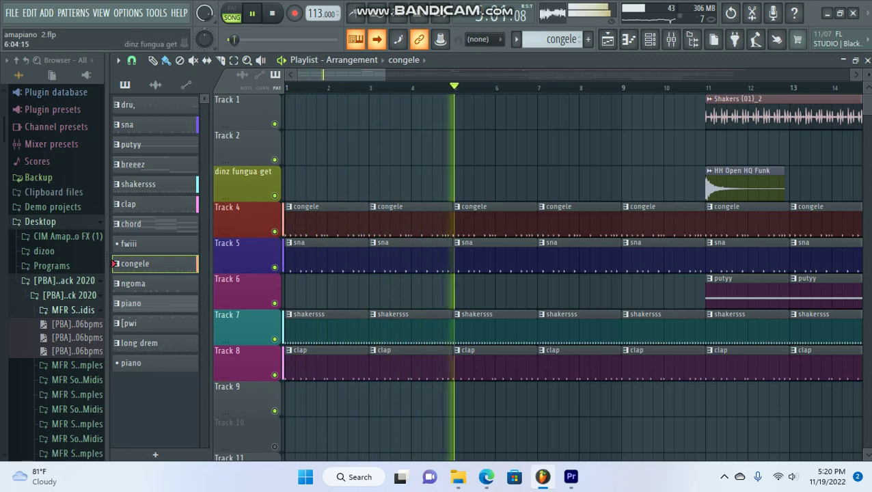
- Look over the playlist's tracks while the arrangement plays, and pause playback
scroll(574, 273, "down", 5)
scroll(574, 273, "down", 4)
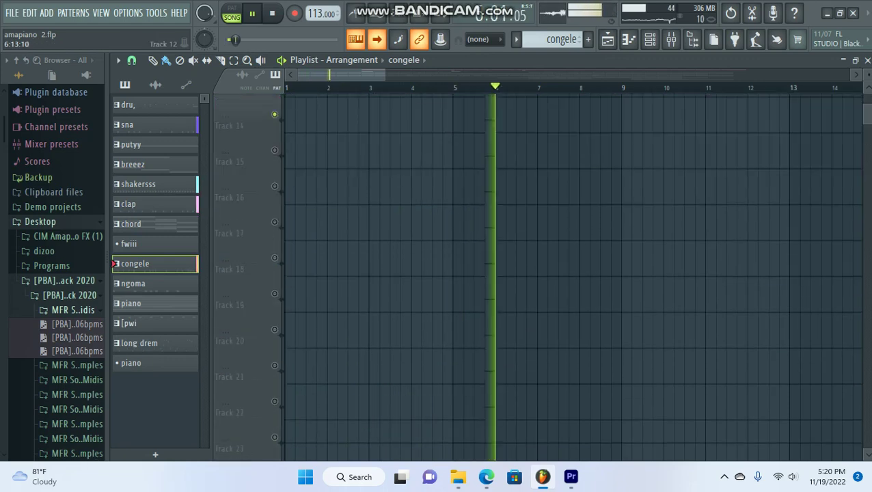
scroll(574, 273, "up", 9)
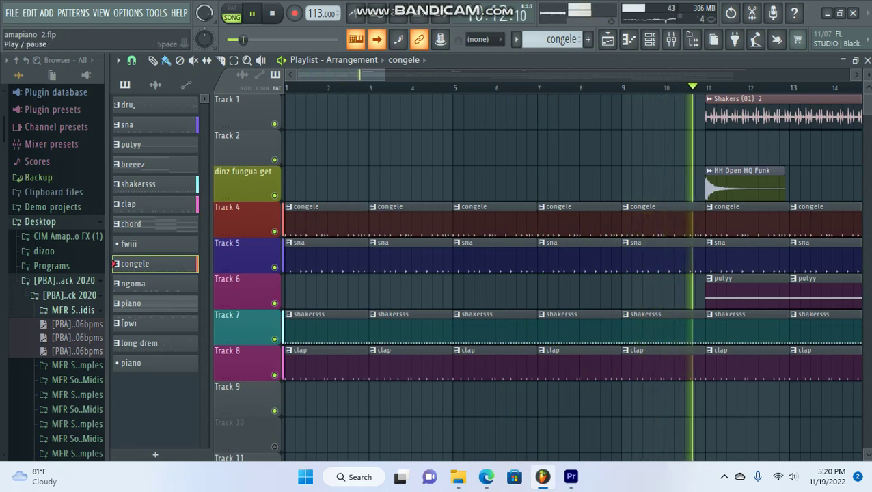
key("ctrl+space")
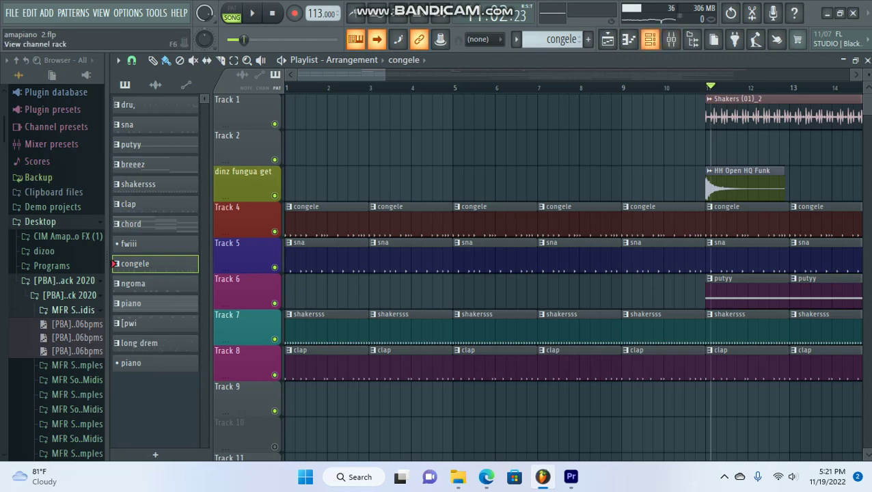
- Play the congele pattern on its own in pattern mode and examine its steps in the channel rack
left_click(650, 39)
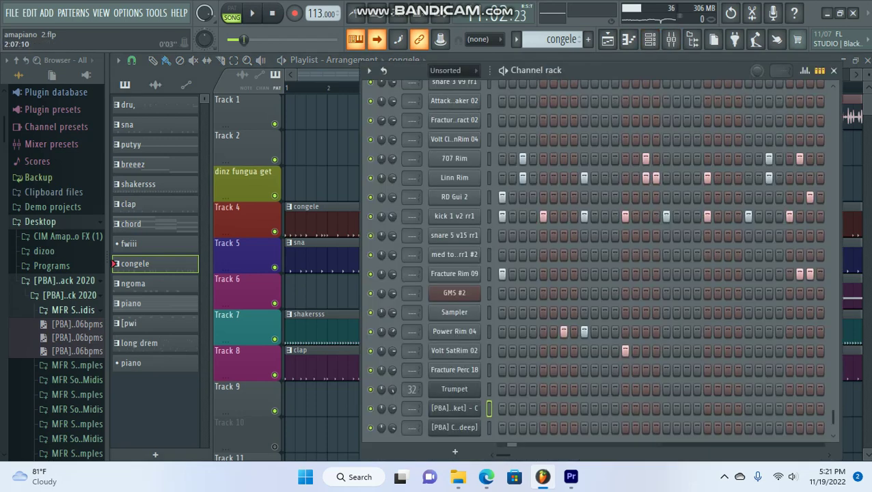
key("l")
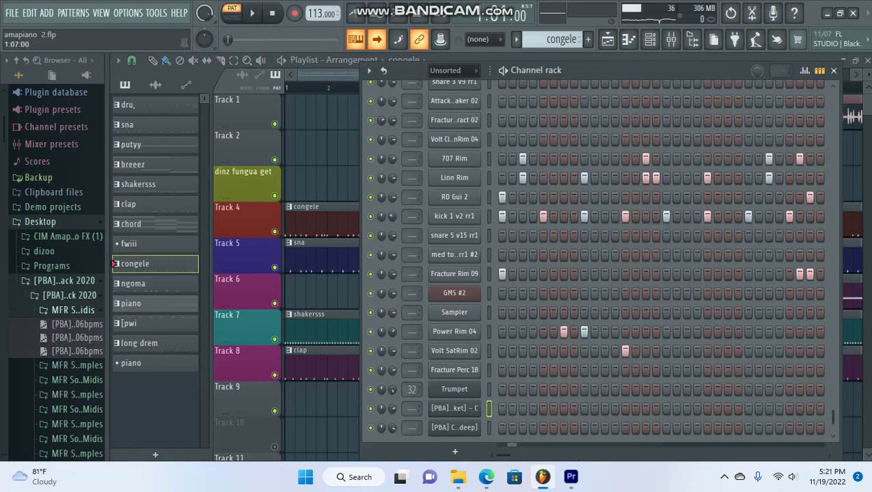
key("space")
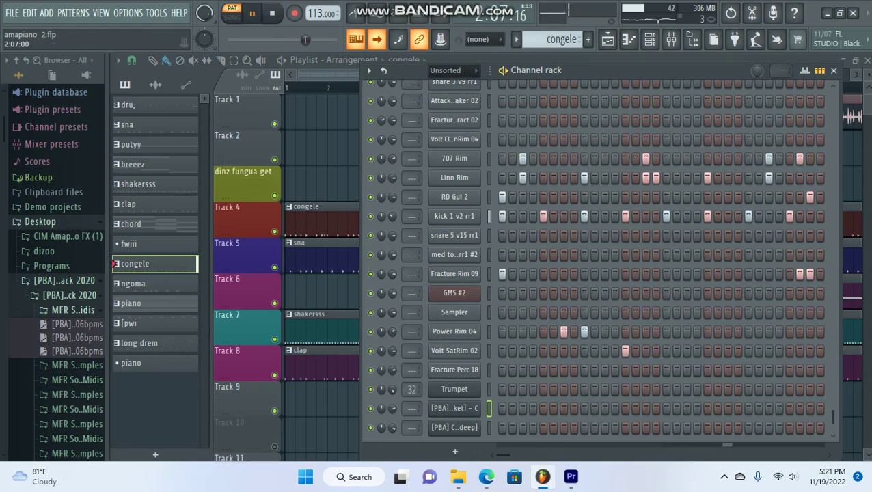
scroll(594, 260, "down", 1)
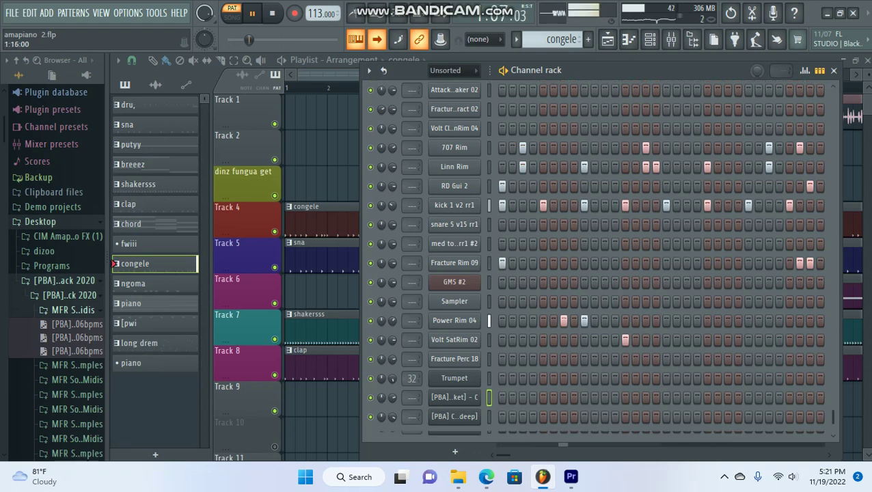
scroll(594, 259, "up", 1)
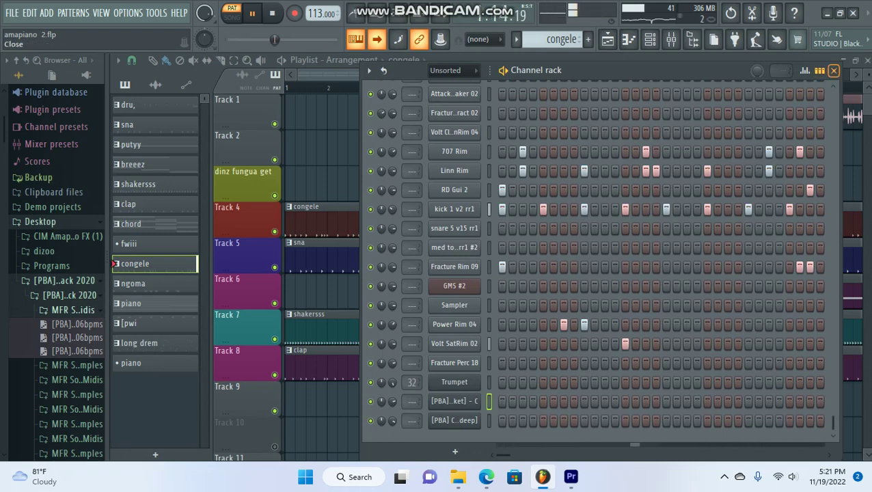
left_click(834, 71)
- Select the sna pattern and examine its hat and snare steps in the channel rack while it plays
left_click(299, 243)
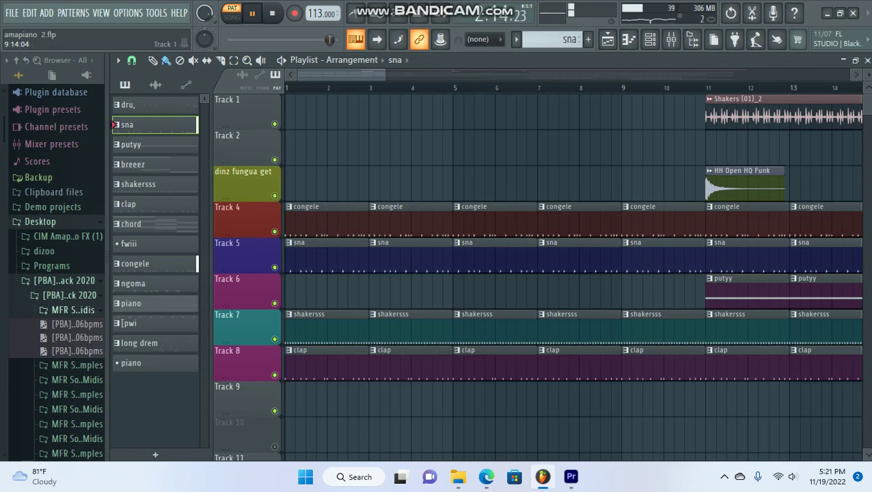
left_click(650, 39)
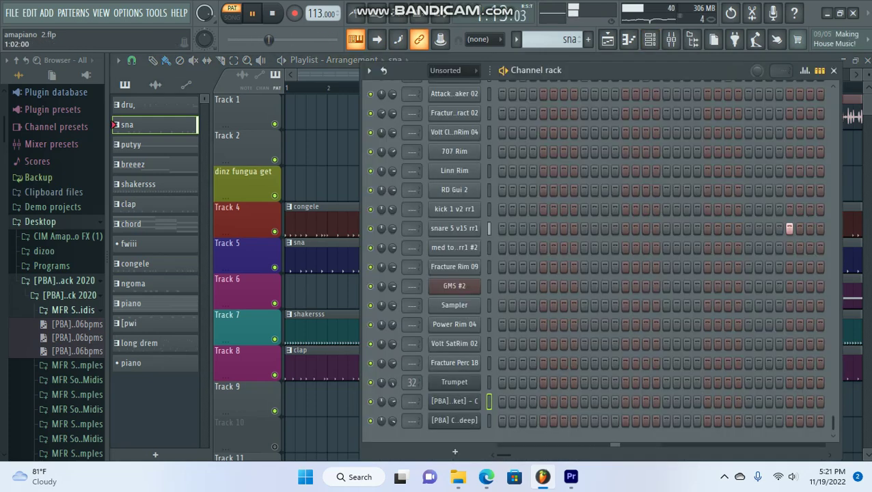
scroll(594, 267, "up", 6)
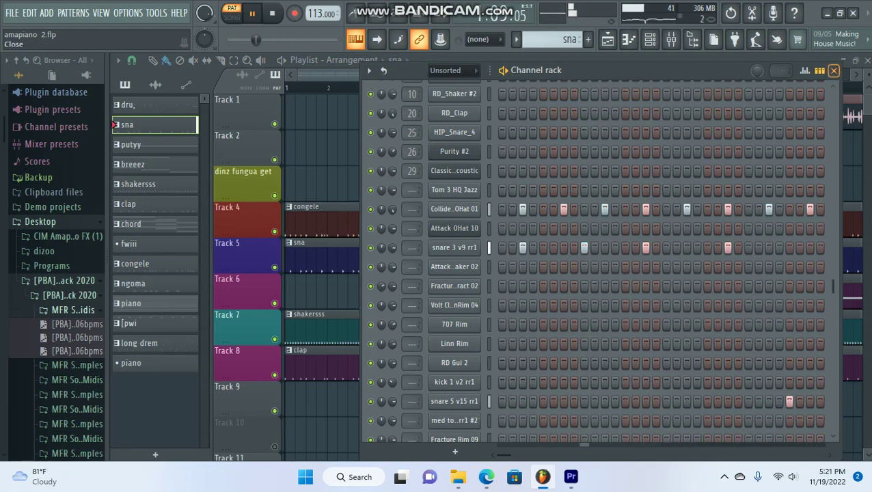
left_click(834, 70)
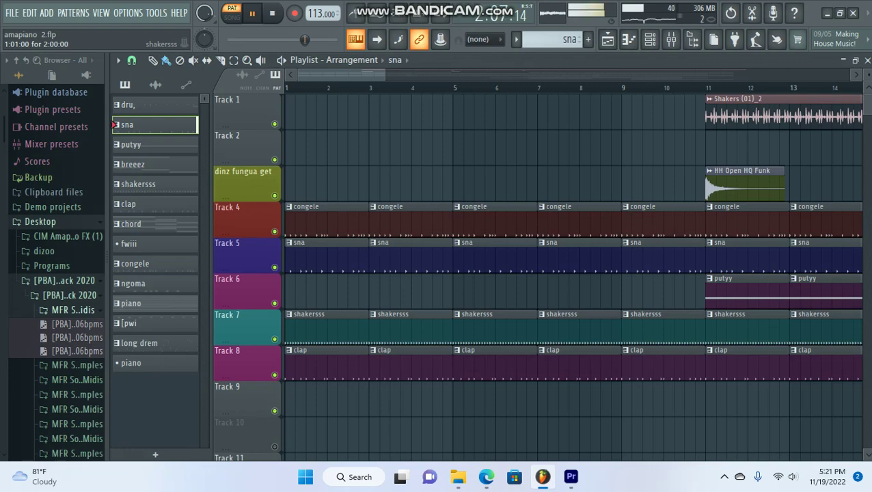
- Select the shakersss pattern and examine its two shaker channels in the channel rack during playback
left_click(143, 184)
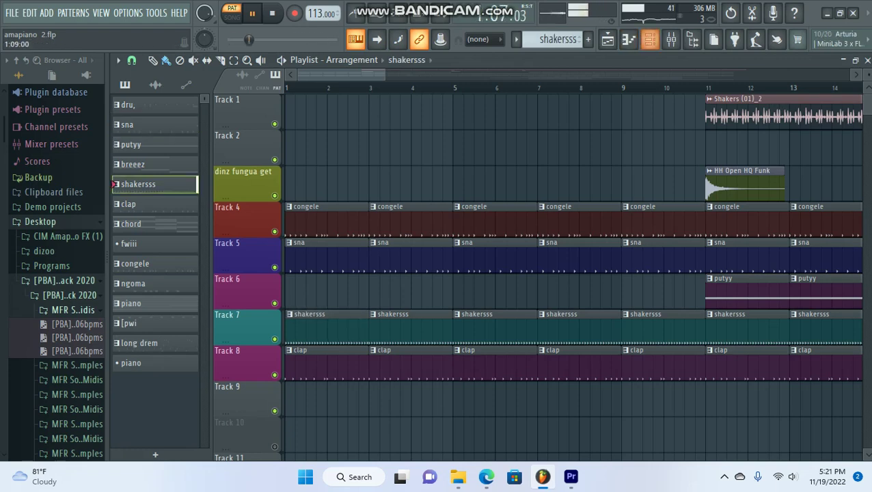
key("F6")
scroll(594, 259, "up", 3)
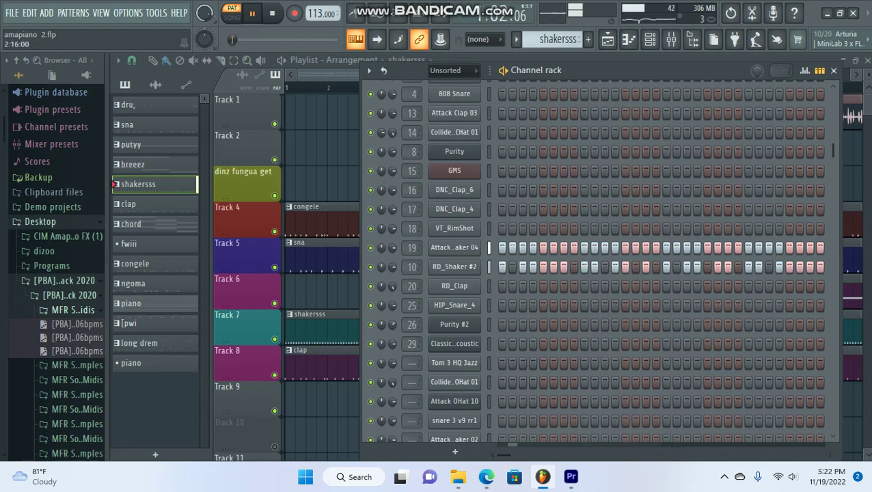
left_click(834, 70)
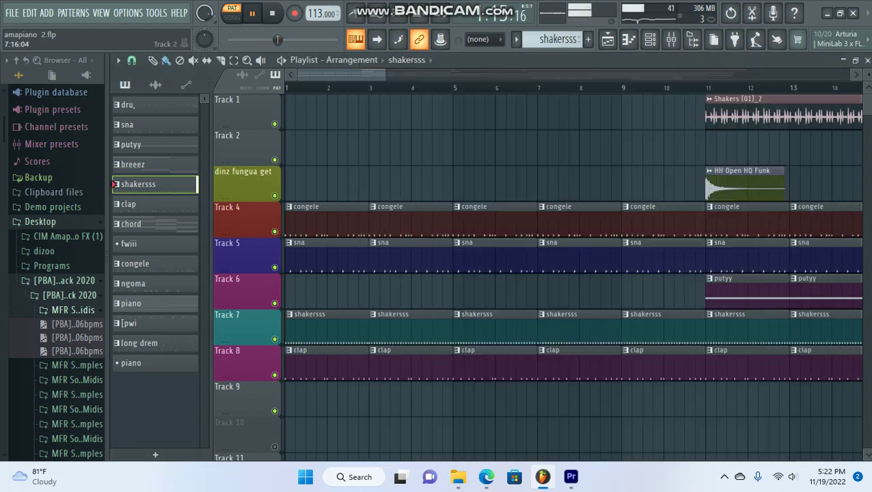
- Examine the clap pattern's RD_Clap steps in the channel rack, and play the full arrangement in song mode
left_click(321, 349)
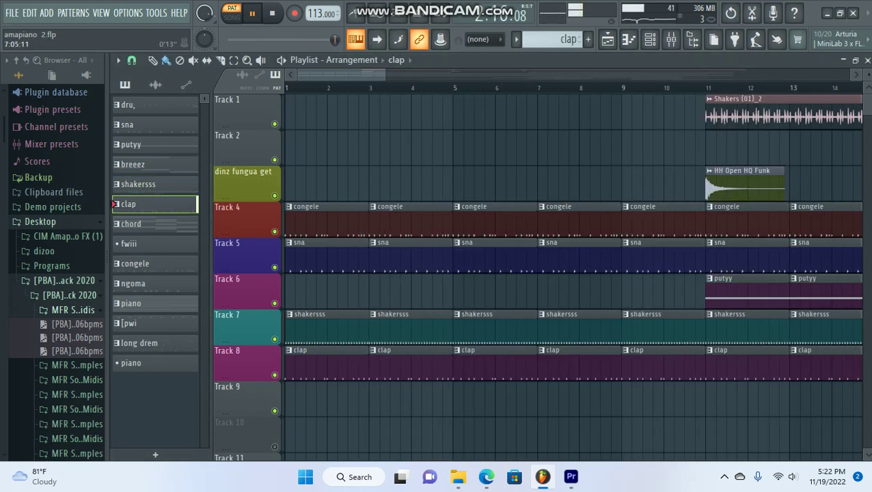
left_click(649, 39)
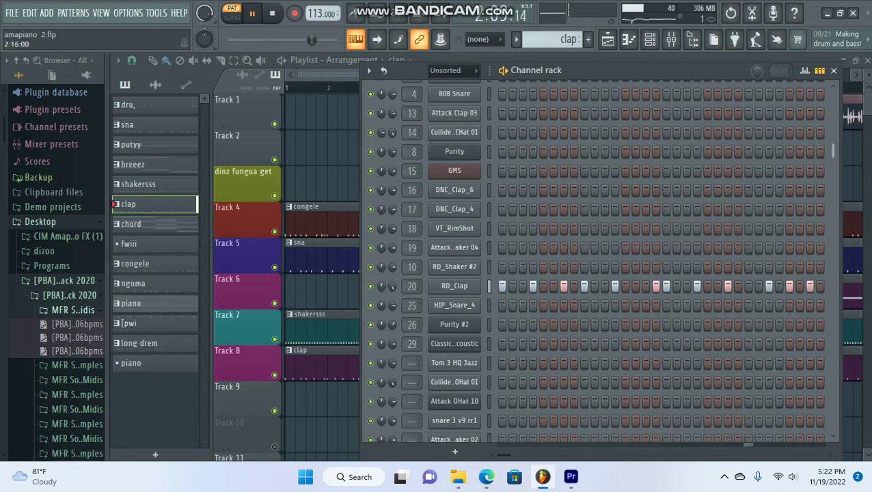
left_click(833, 70)
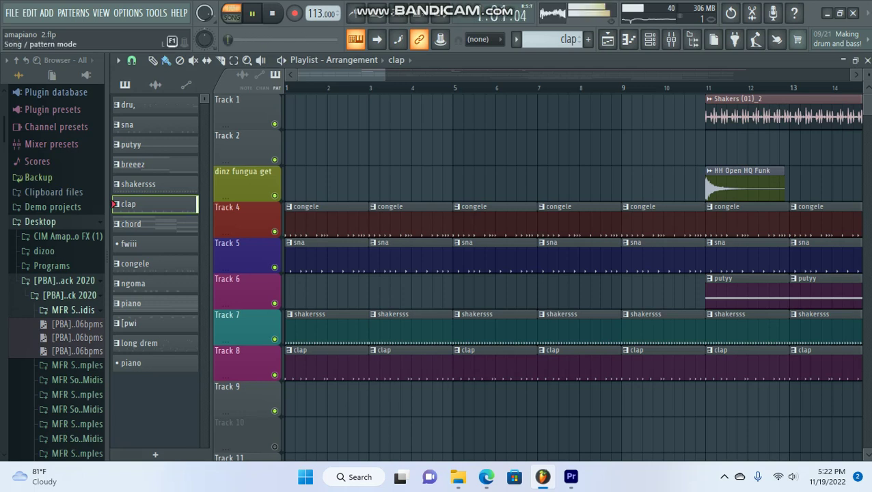
left_click(231, 14)
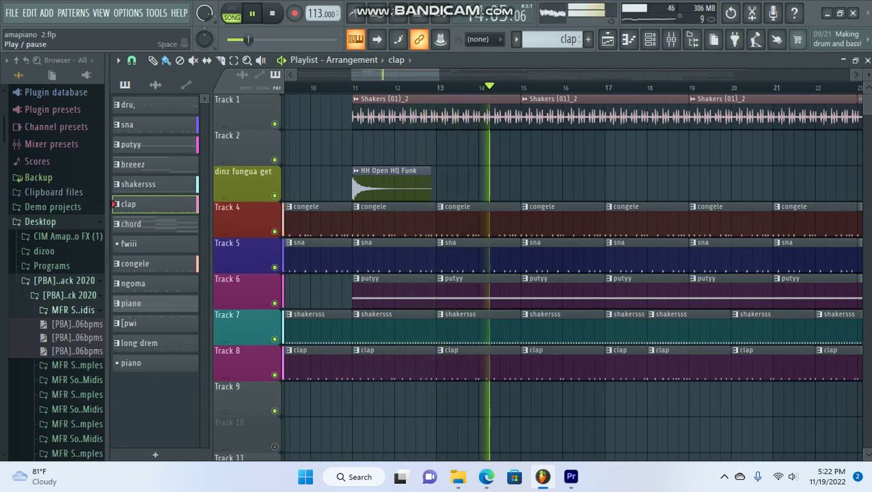
- Pause playback and inspect the putyy pattern's Purity note in the piano roll
left_click(251, 13)
left_click(397, 280)
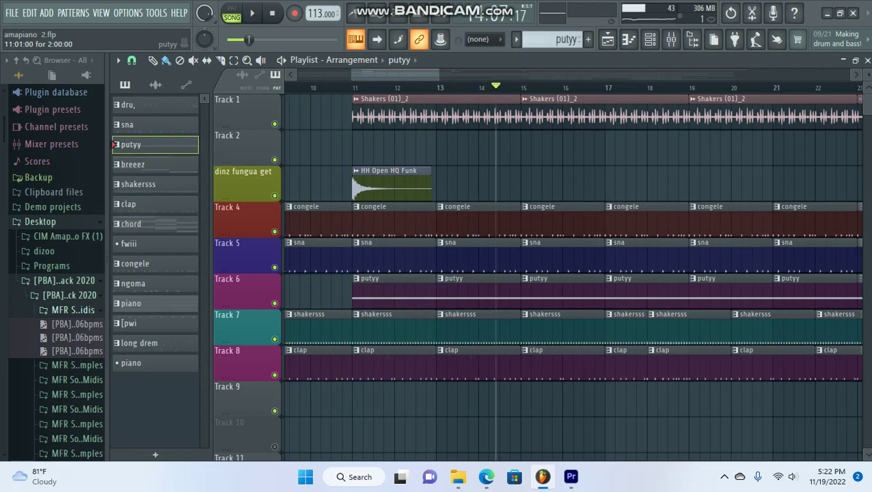
key("F7")
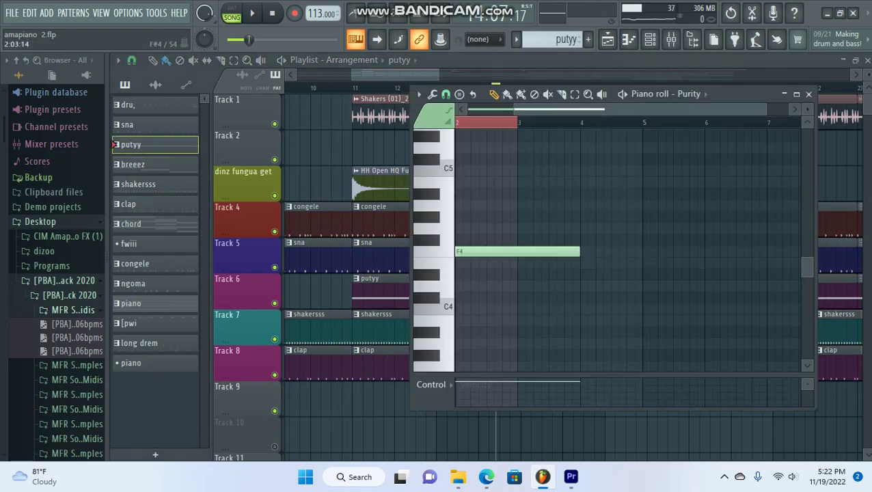
scroll(615, 205, "up", 4)
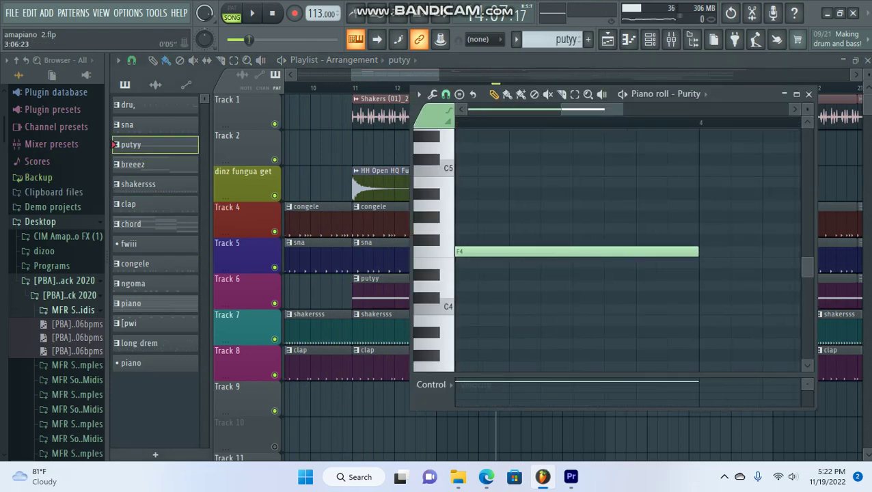
scroll(615, 205, "down", 5)
scroll(615, 246, "up", 5)
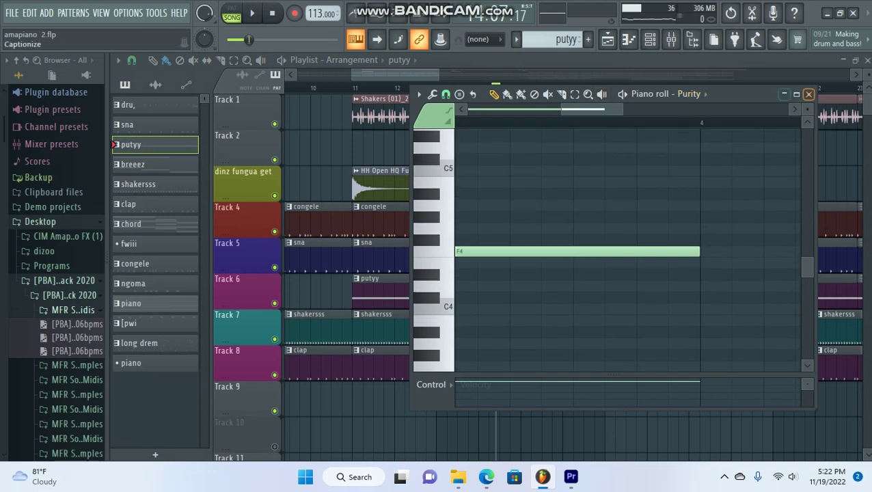
left_click(809, 93)
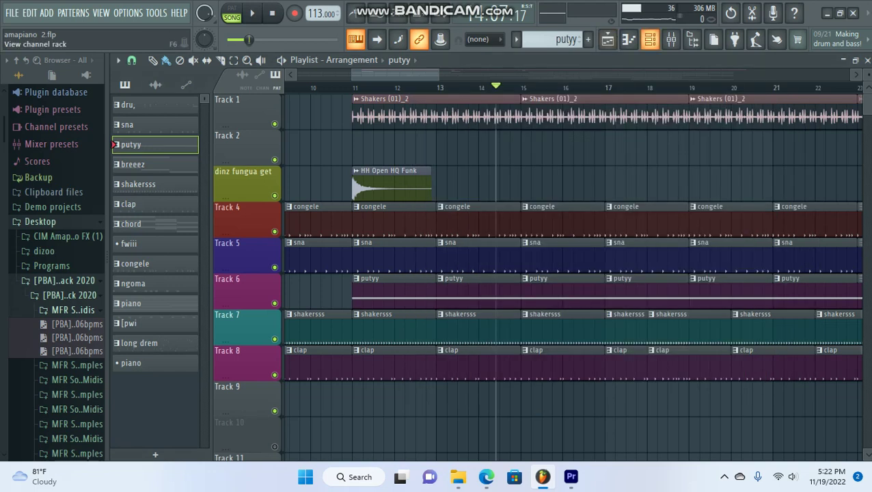
- Open the Purity instrument from the channel rack and play the putyy pattern in pattern mode
left_click(649, 39)
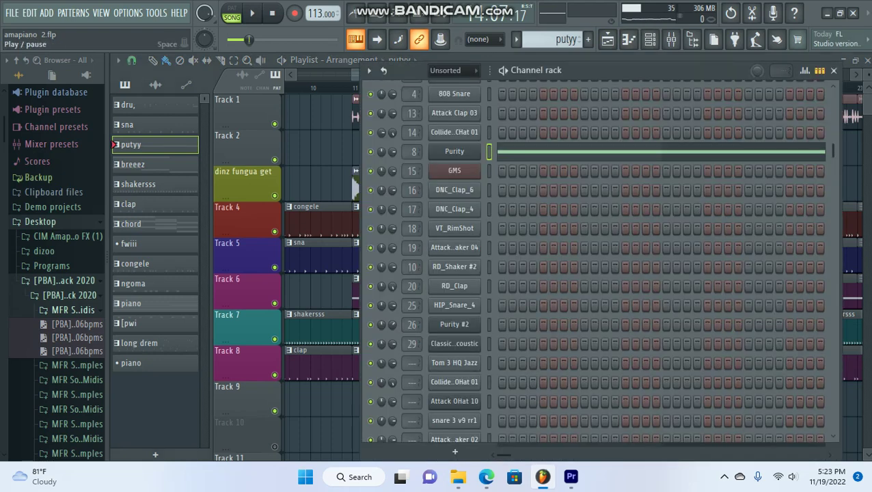
key("l")
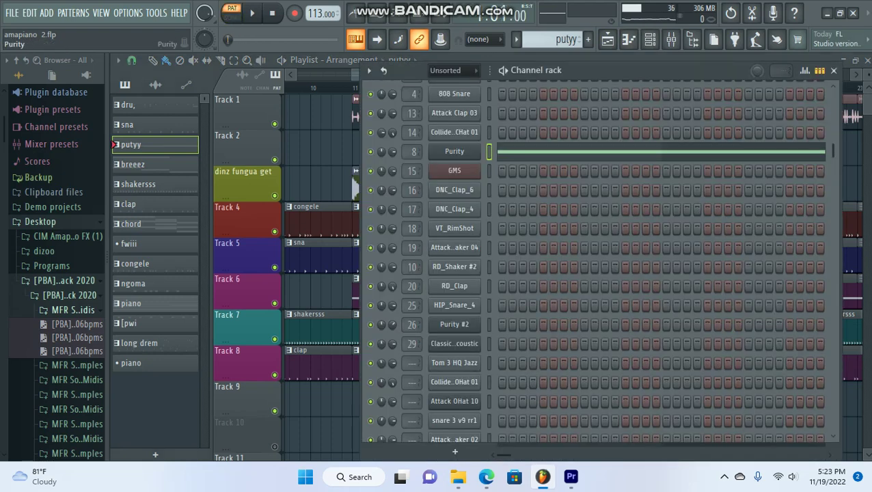
left_click(454, 151)
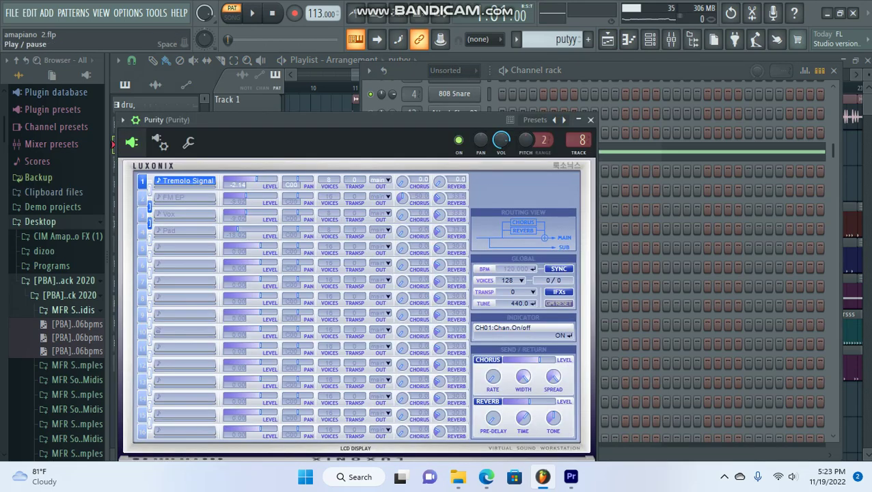
key("space")
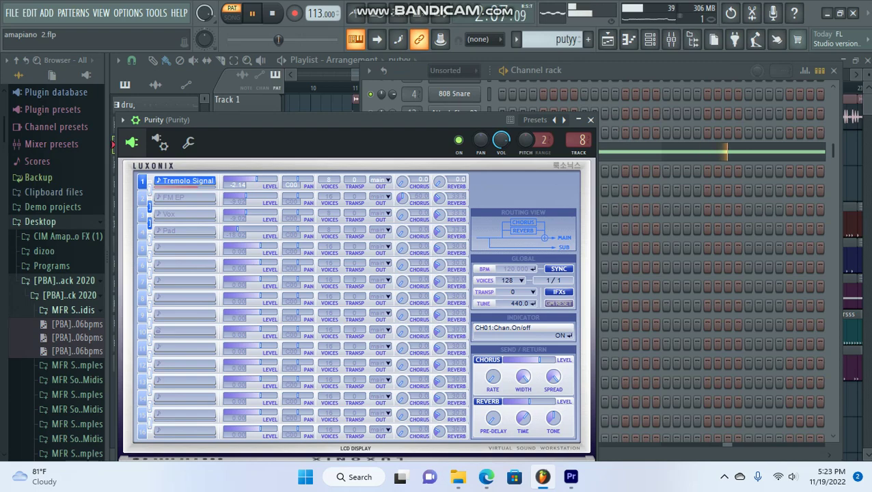
- View Purity's 063 Slow Synth patch list, leave it without changing the patch, and close the instrument and channel rack
left_click(179, 364)
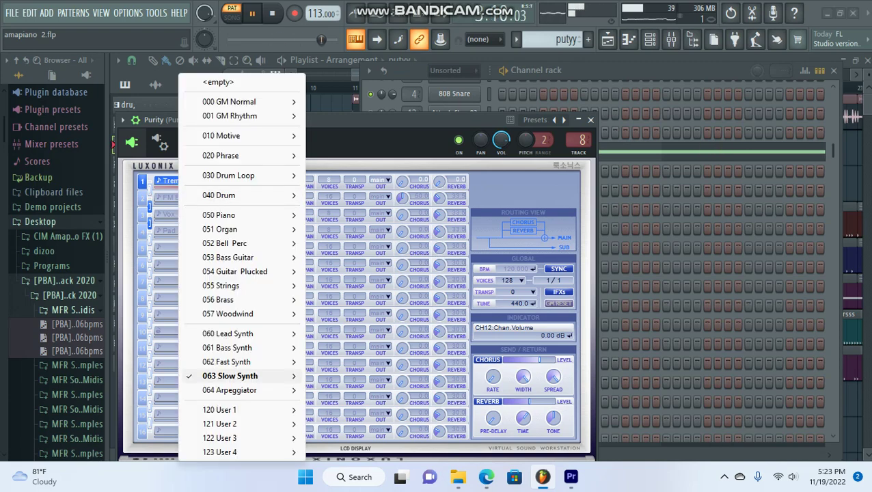
mouse_move(205, 376)
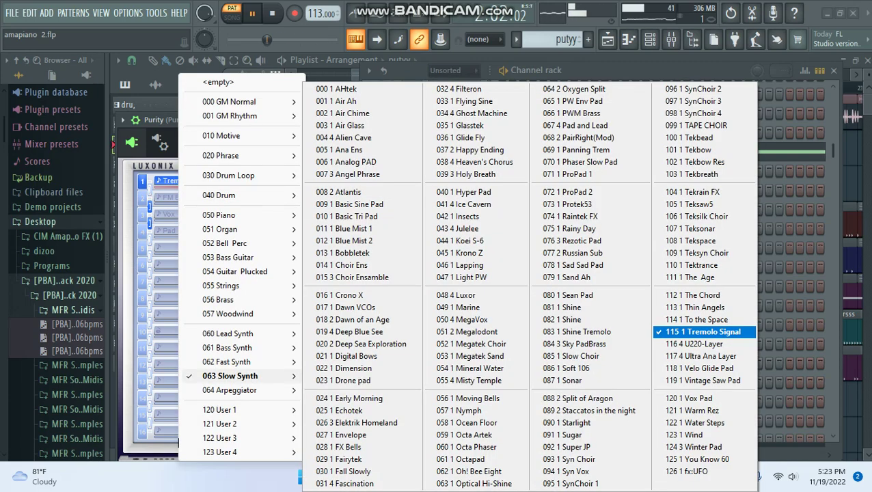
key("Escape")
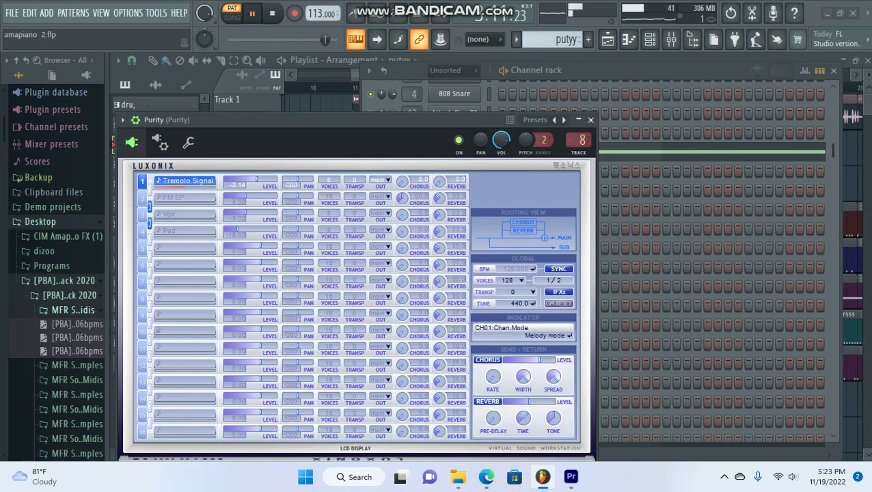
left_click(590, 120)
left_click(834, 70)
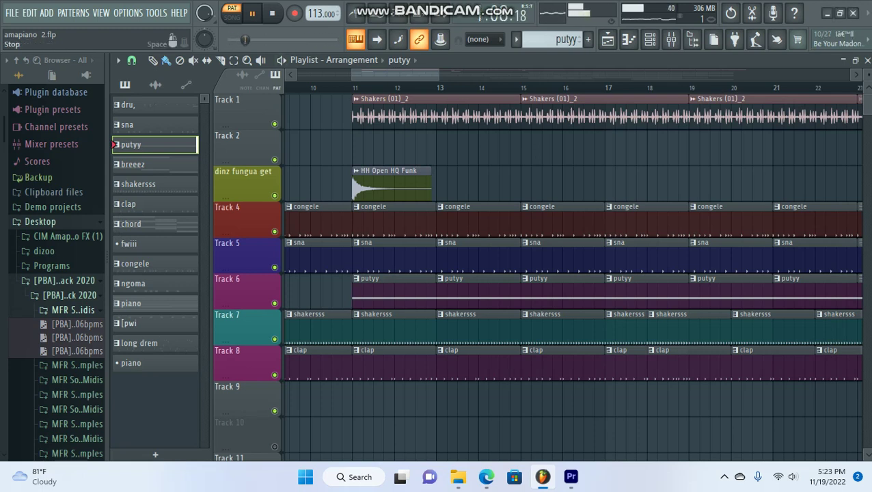
- Play the arrangement in song mode from bar 11 and select the HH Open HQ Funk clip
left_click(232, 17)
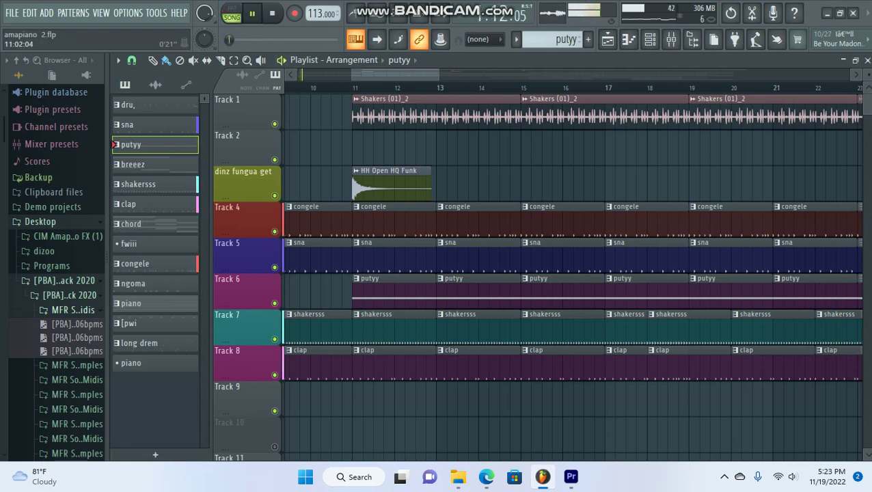
left_click(374, 87)
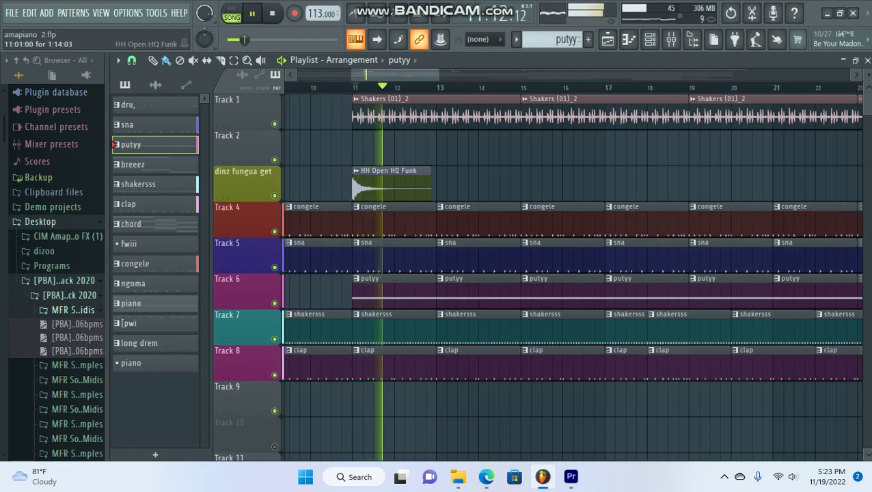
left_click(389, 181)
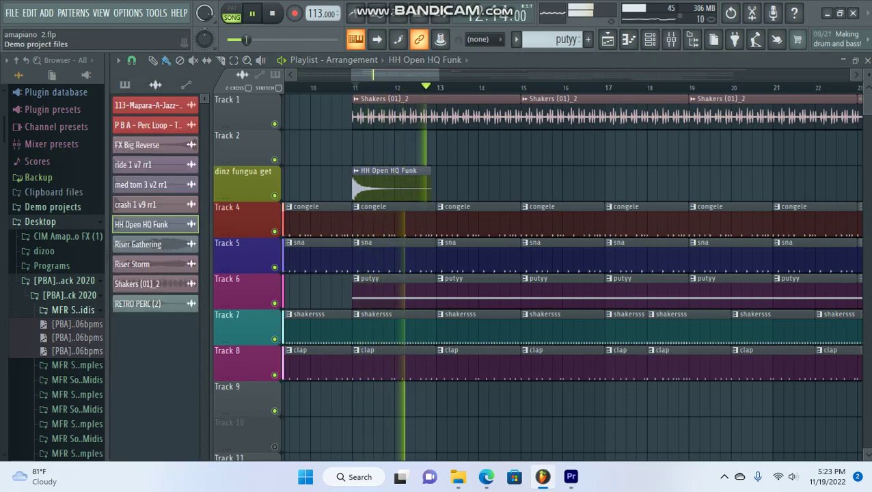
- Inspect the HH Open HQ Funk clip's sample settings and the Audio group in the channel rack, closing both windows
double_click(390, 181)
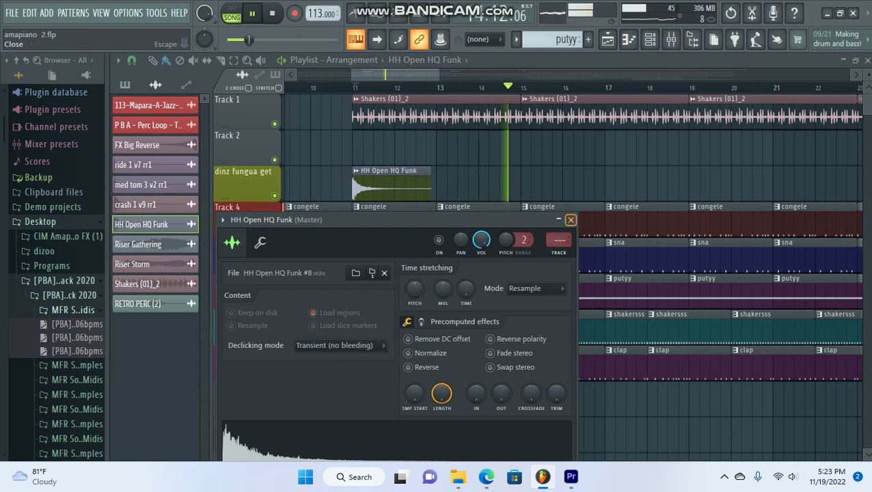
left_click(570, 219)
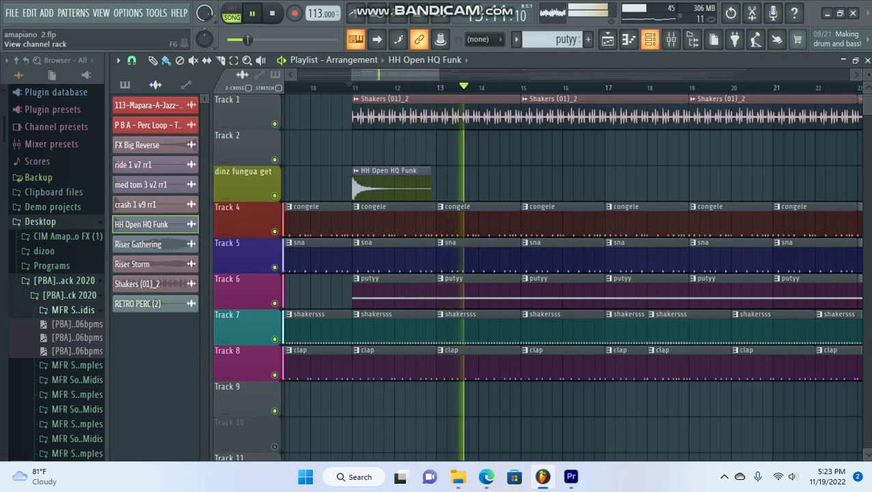
key("F6")
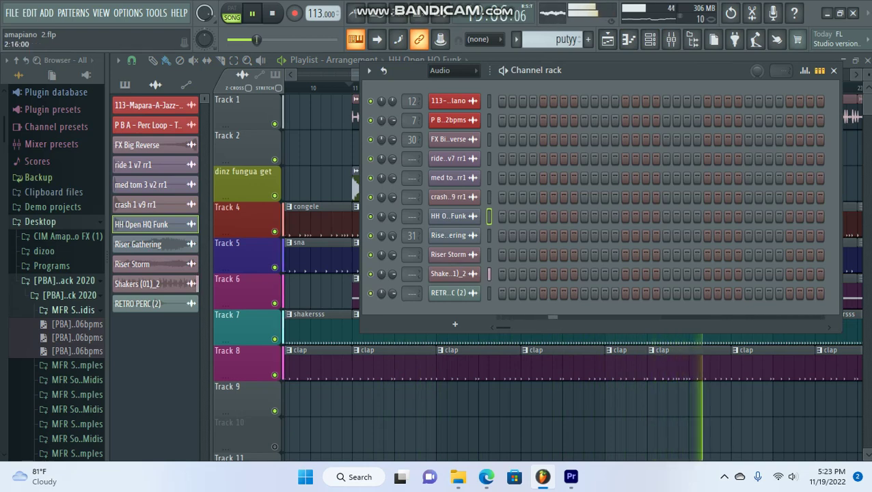
left_click(834, 70)
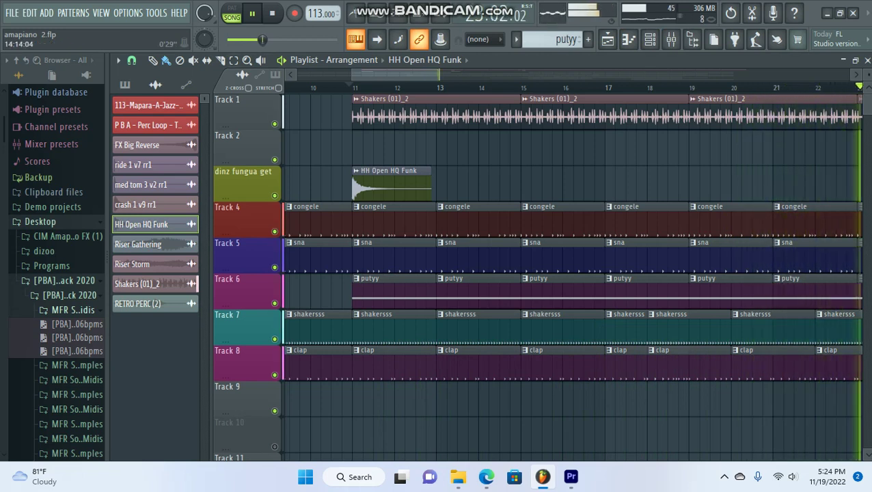
- Follow the playing arrangement from bar 23 to bar 40, examining where clips drop out and where dru, and [pwi enter
scroll(519, 113, "down", 4)
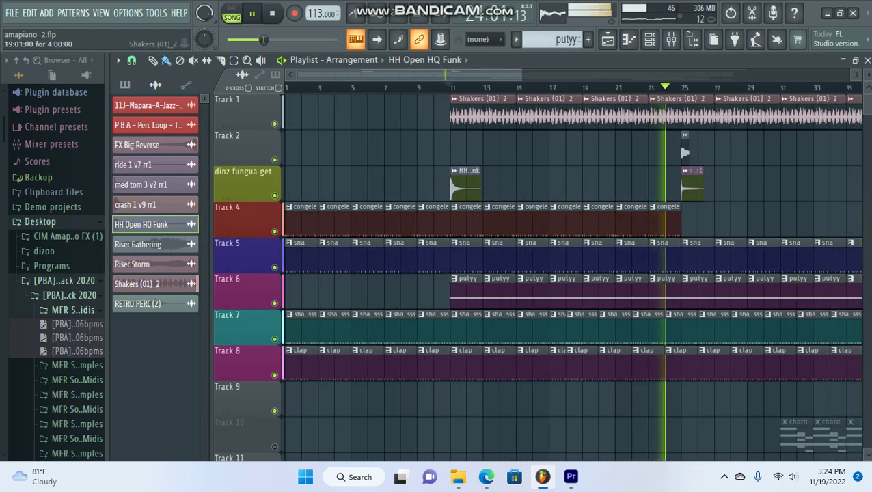
left_click_drag(409, 74, 469, 75)
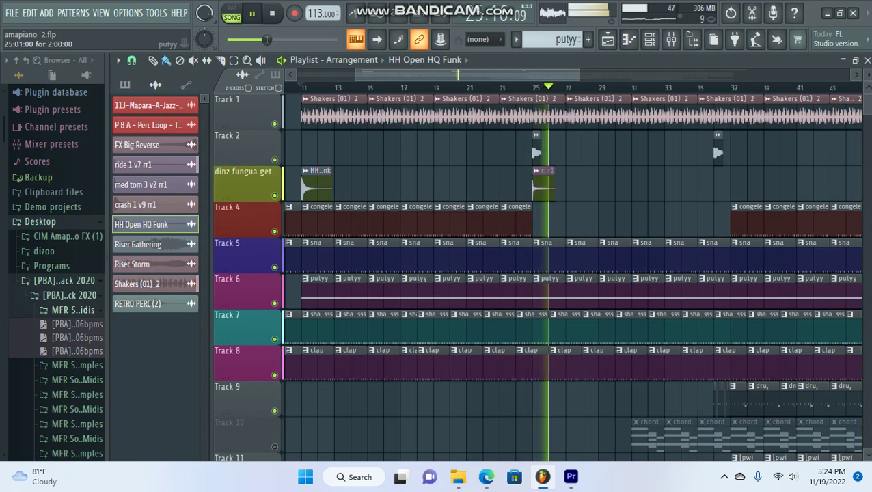
left_click_drag(469, 74, 488, 75)
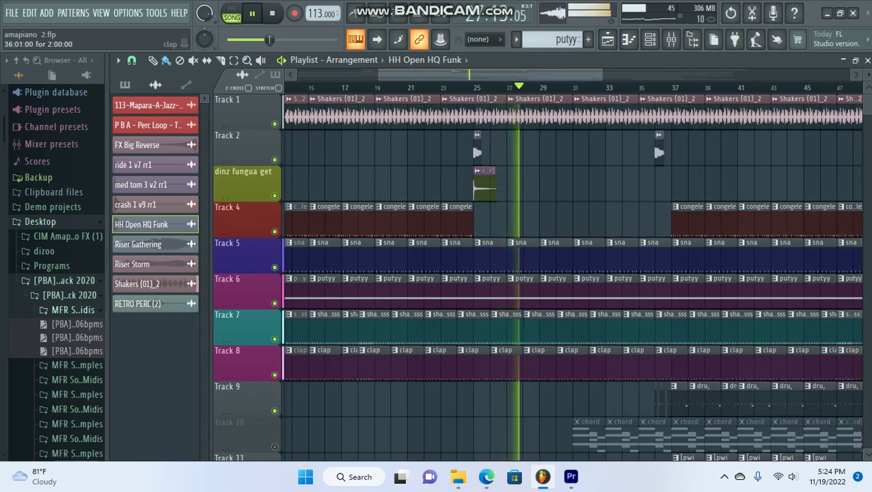
scroll(573, 276, "down", 3)
scroll(573, 277, "up", 3)
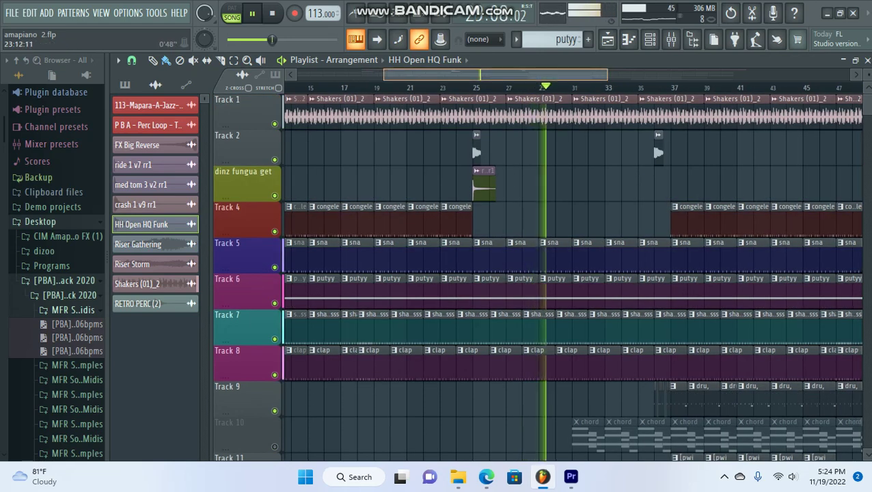
scroll(572, 277, "right", 2)
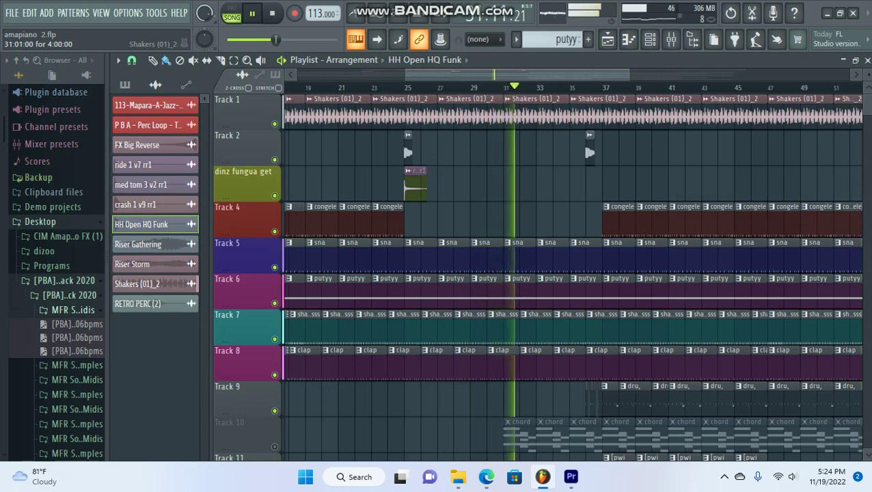
scroll(573, 276, "right", 3)
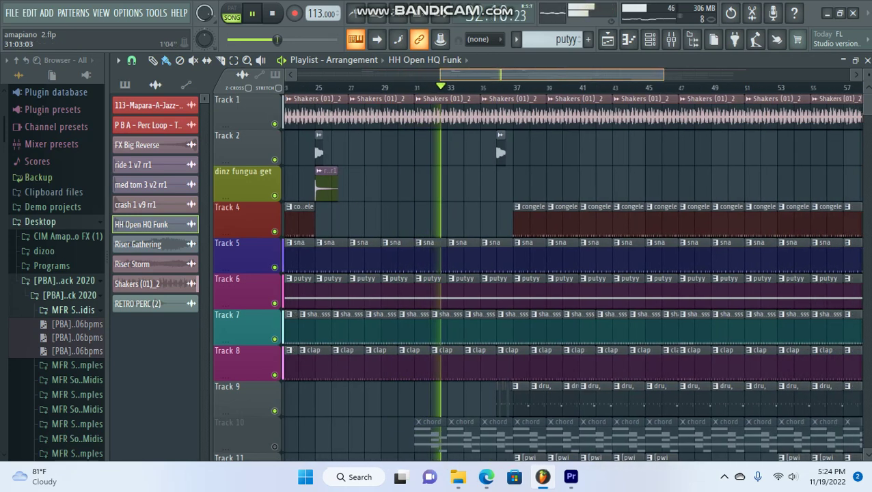
scroll(488, 277, "up", 3)
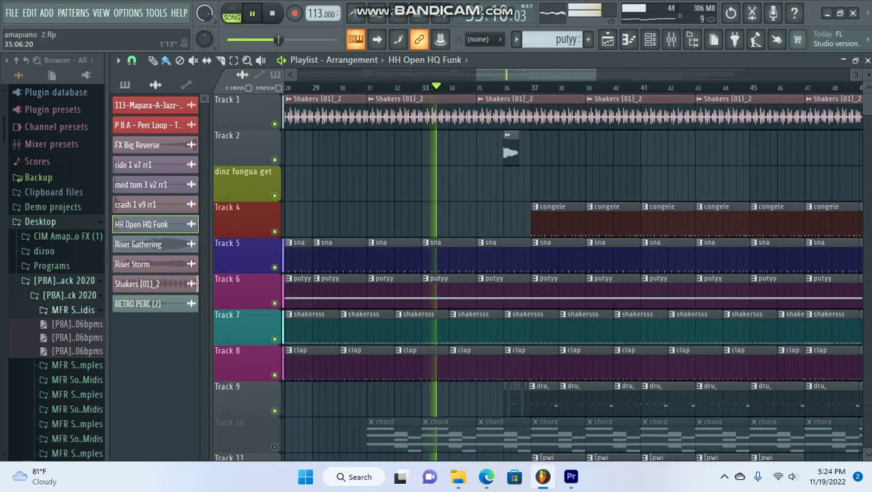
scroll(489, 276, "up", 3)
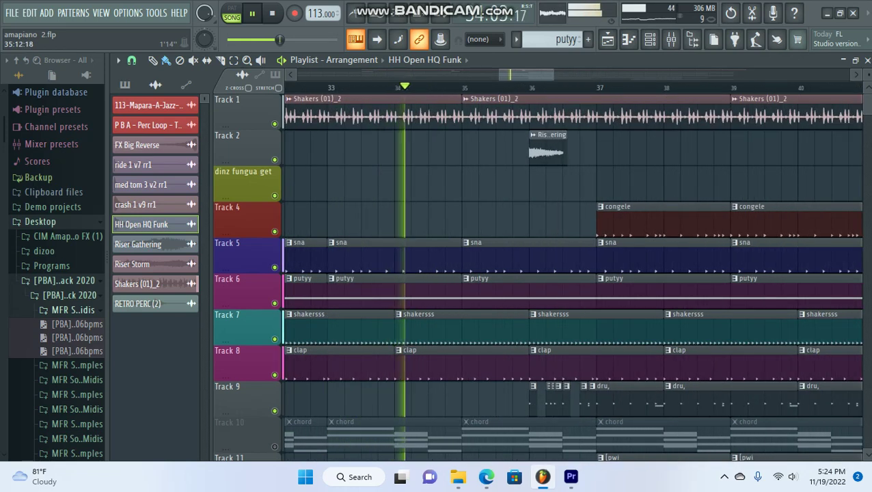
scroll(572, 277, "right", 2)
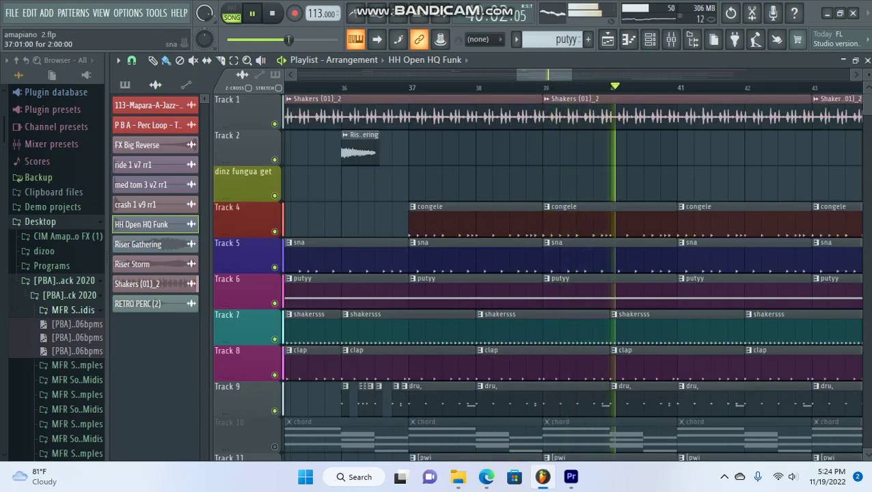
- Pause the song, open the dru, pattern from Track 9 in the piano roll and play it in pattern mode
key("space")
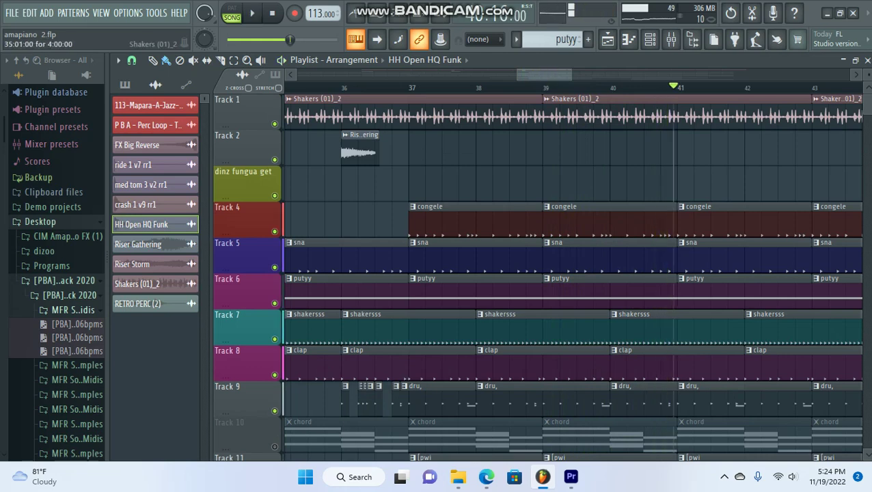
scroll(416, 256, "down", 1)
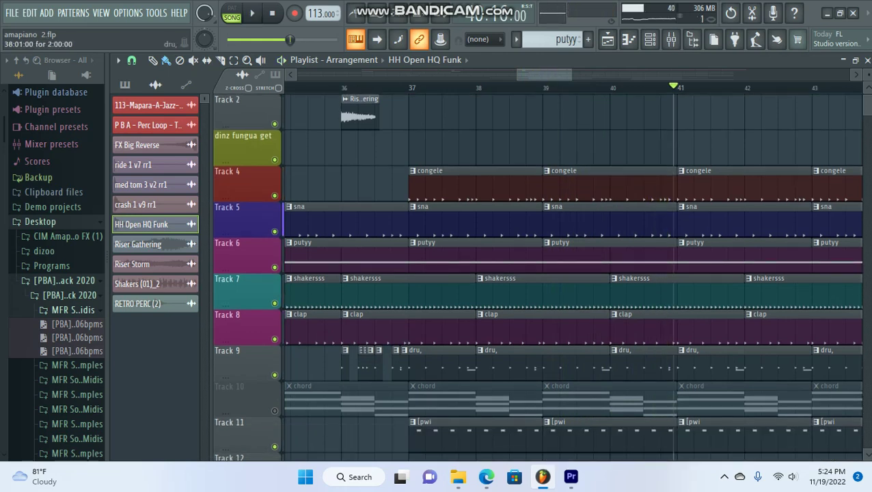
double_click(481, 362)
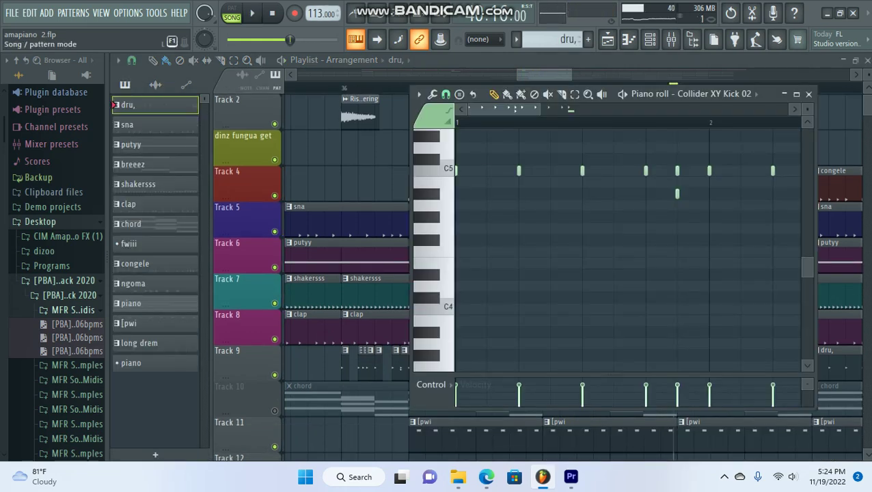
key("space")
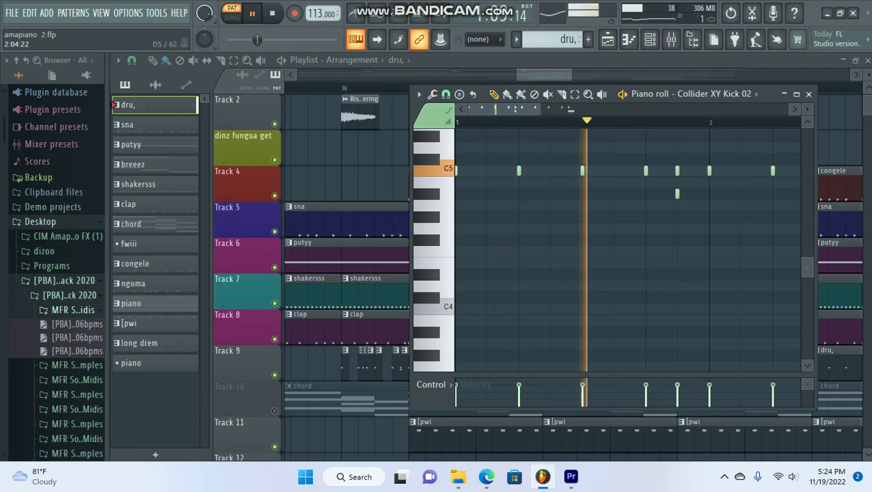
- Close the piano roll and check the dru, pattern's Collider XY Kick 02 channel in the channel rack
key("F7")
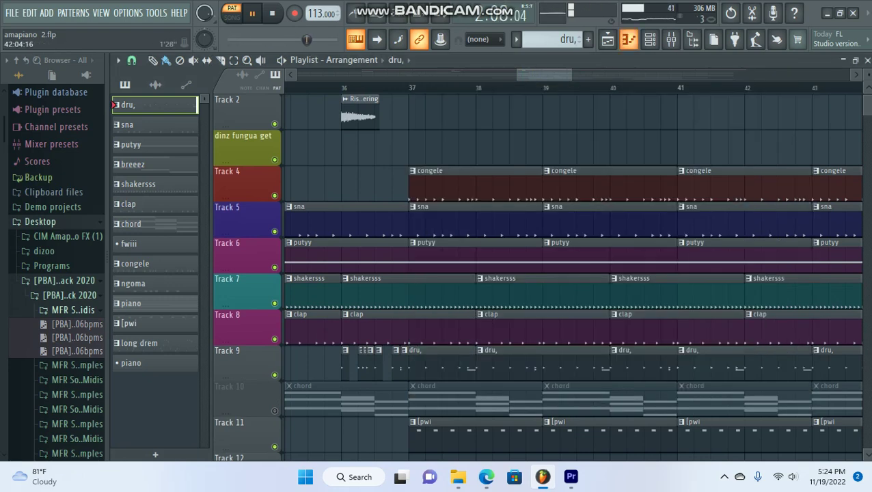
key("F6")
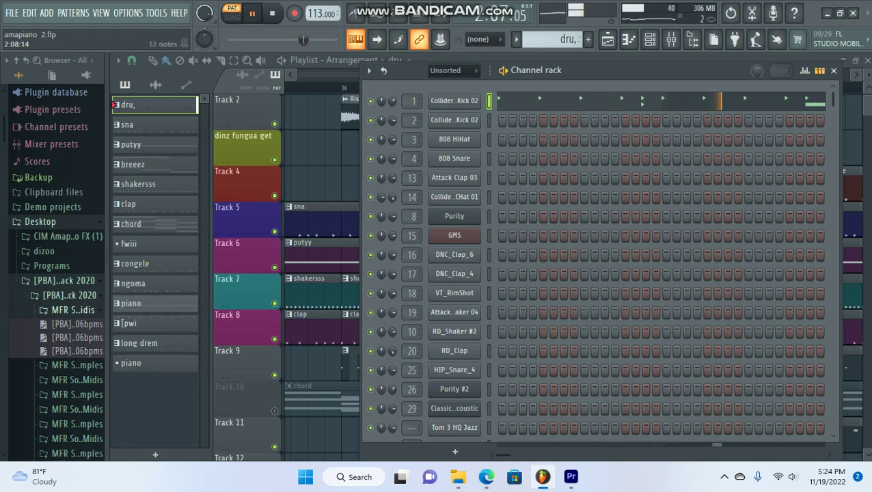
left_click(833, 71)
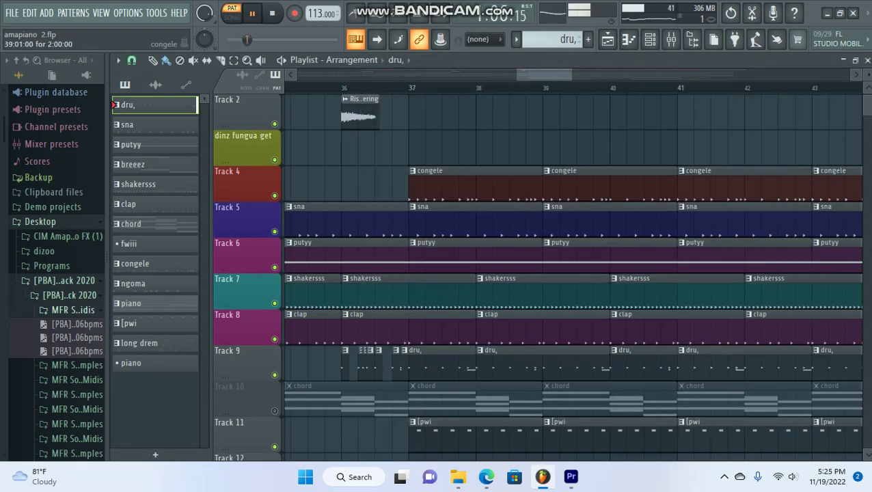
- Select the [pwi pattern from Track 11 and locate its Trumpet channel in the channel rack
scroll(573, 274, "up", 1)
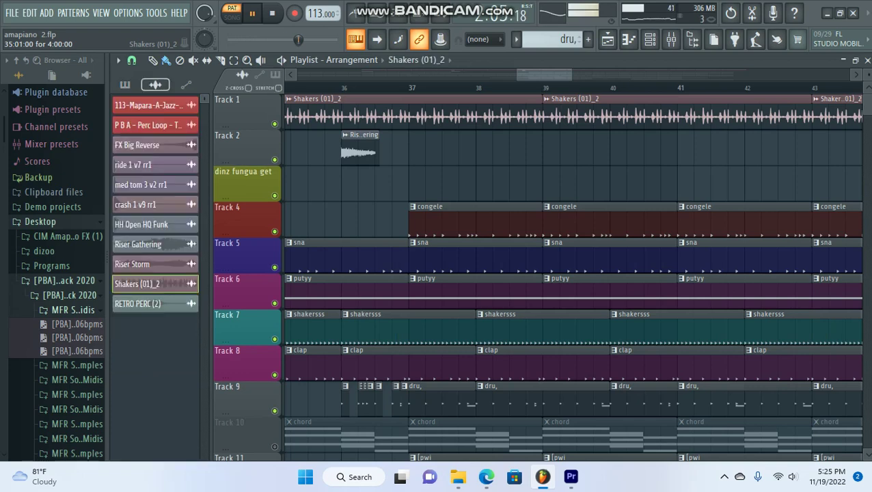
scroll(573, 287, "down", 2)
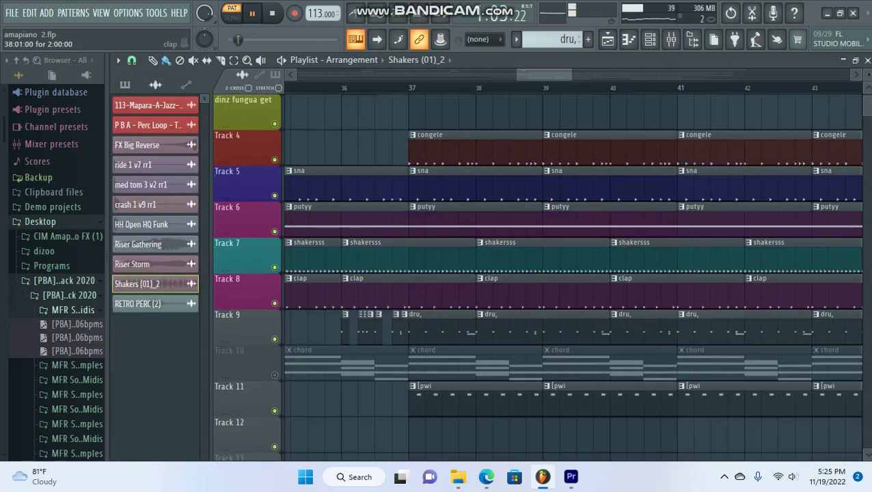
left_click(438, 393)
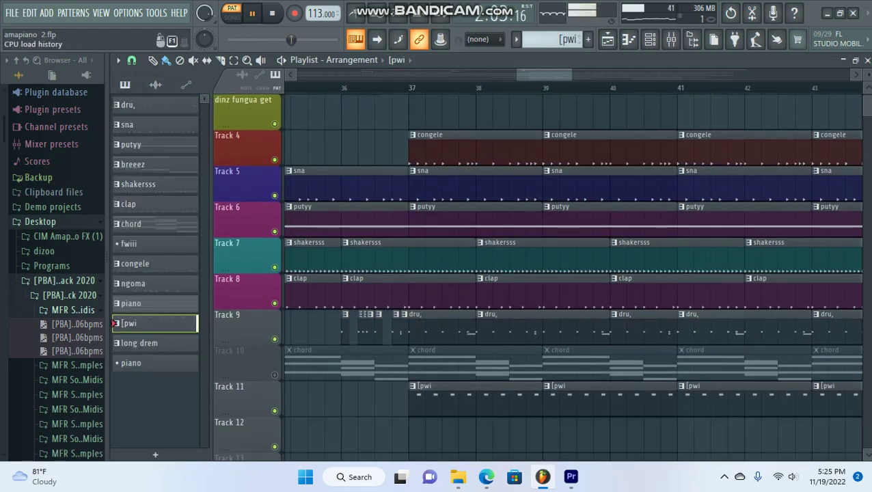
key("F6")
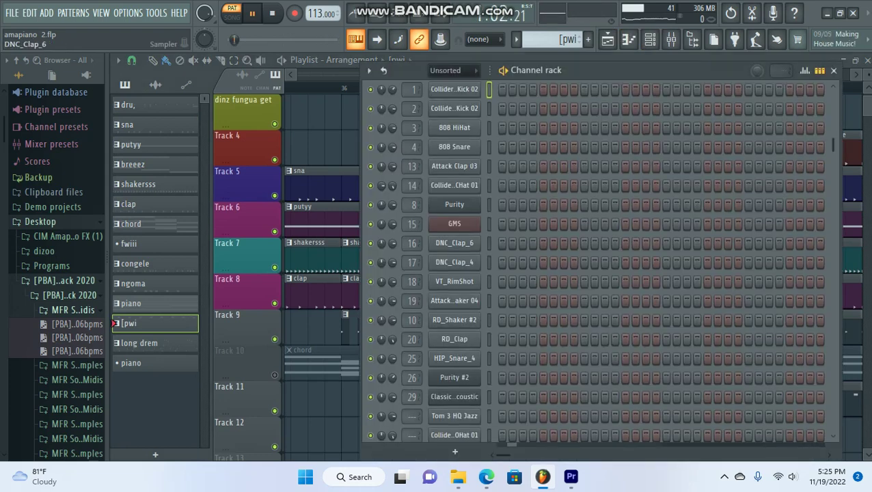
scroll(454, 260, "down", 6)
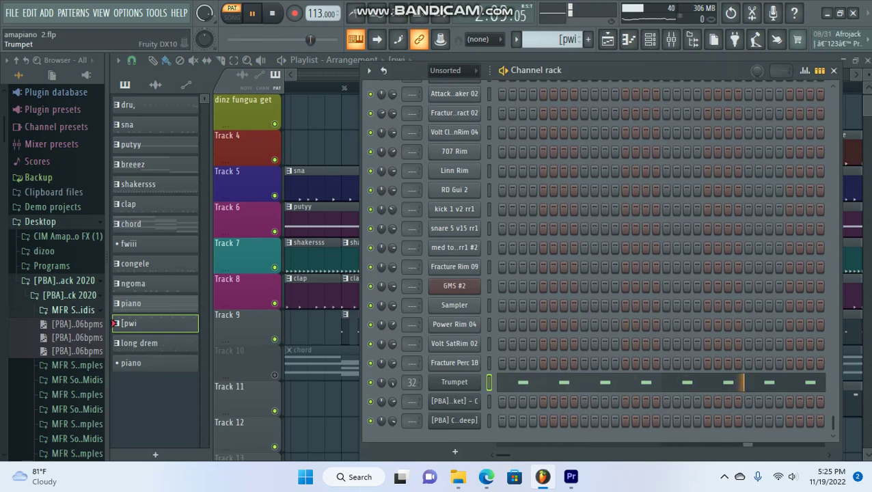
- Reduce the amplitude attack of the Trumpet's Fruity DX10 synth to its minimum, and close the instrument and channel rack
left_click(454, 382)
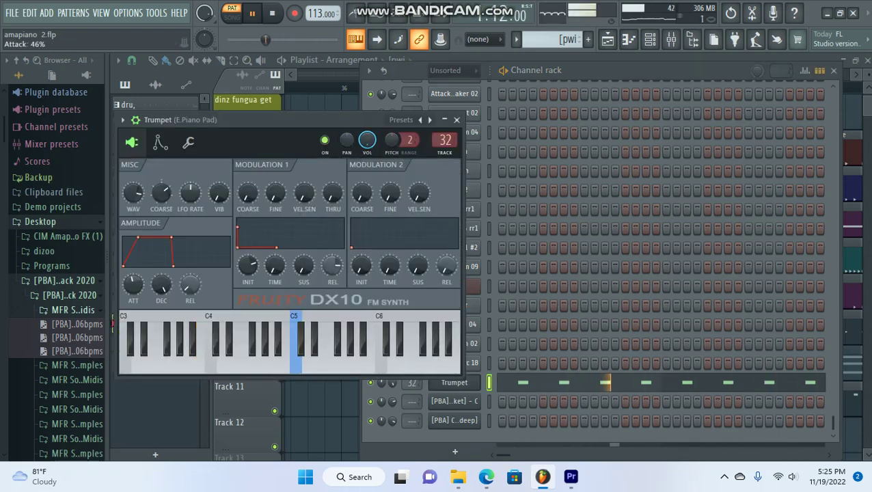
left_click_drag(134, 285, 134, 308)
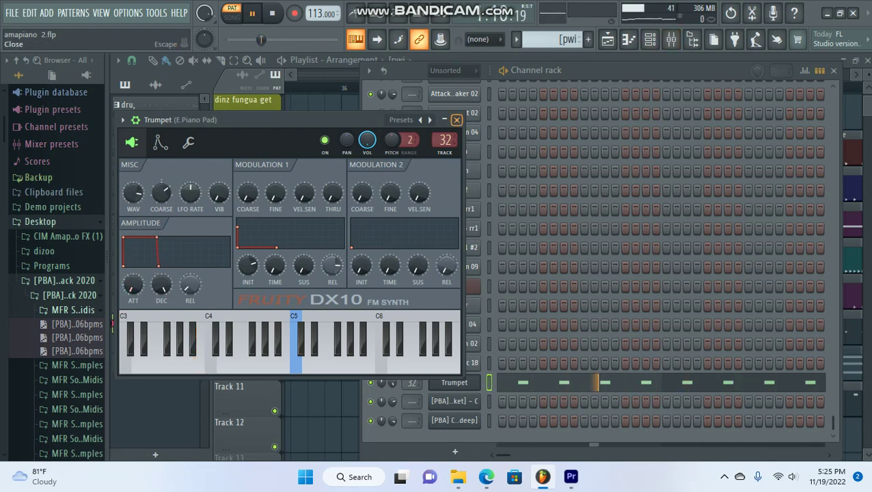
left_click(457, 120)
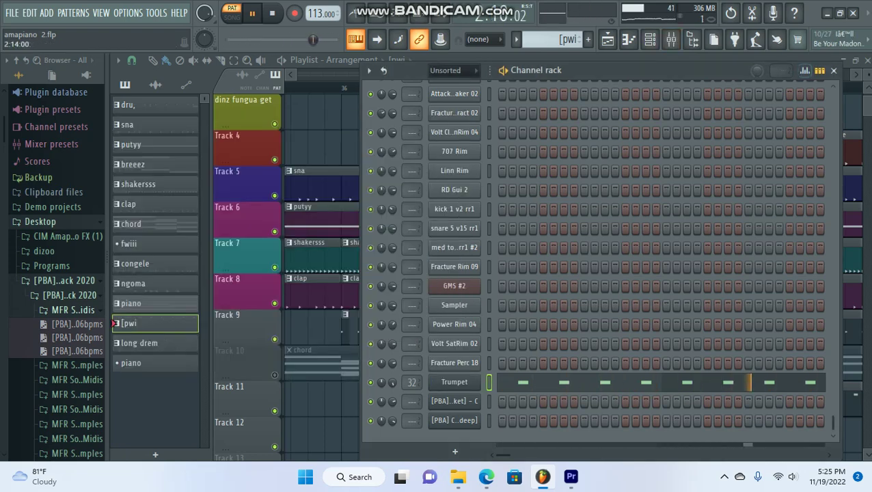
left_click(834, 71)
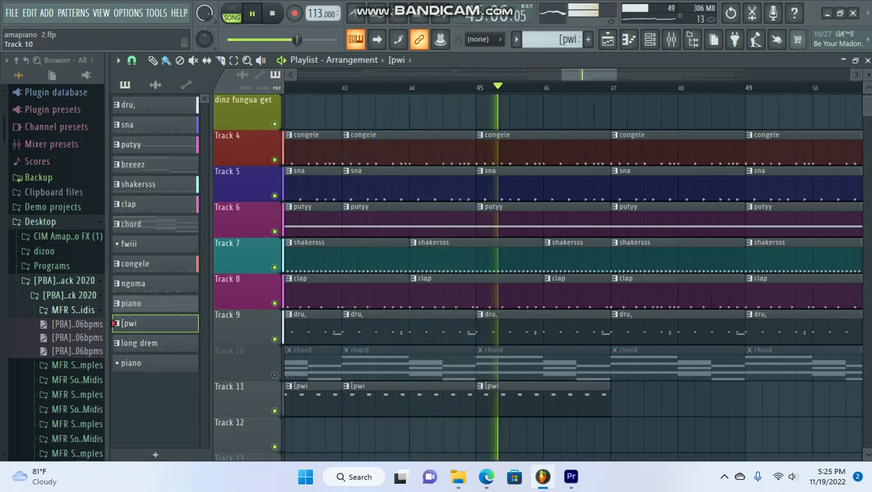
- Unmute Track 10 to hear the chord pattern within the playing song, and mute the track again
left_click(274, 374)
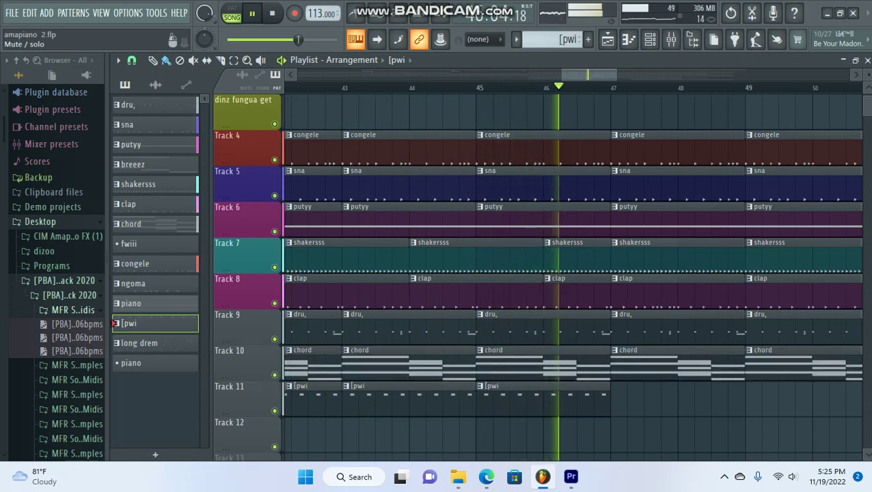
left_click(274, 375)
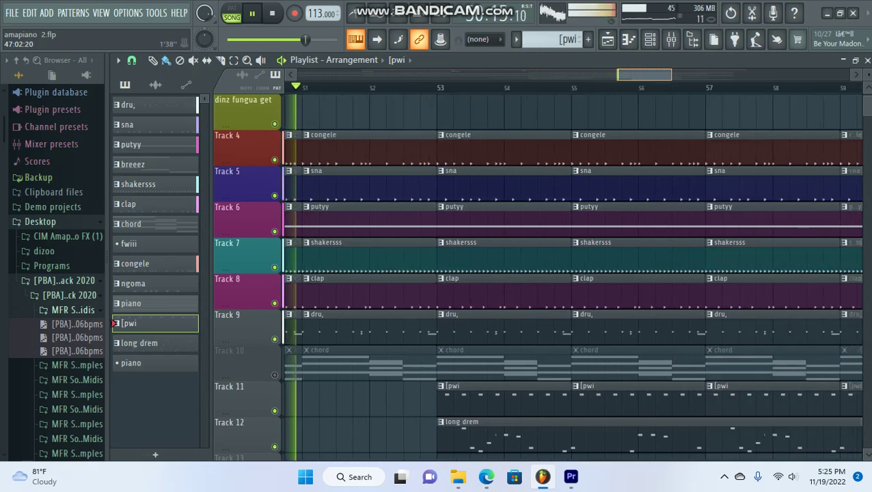
- Follow the arrangement to the long drem clips on Track 12 from bar 53, and stop playback in pattern mode
scroll(462, 88, "down", 3)
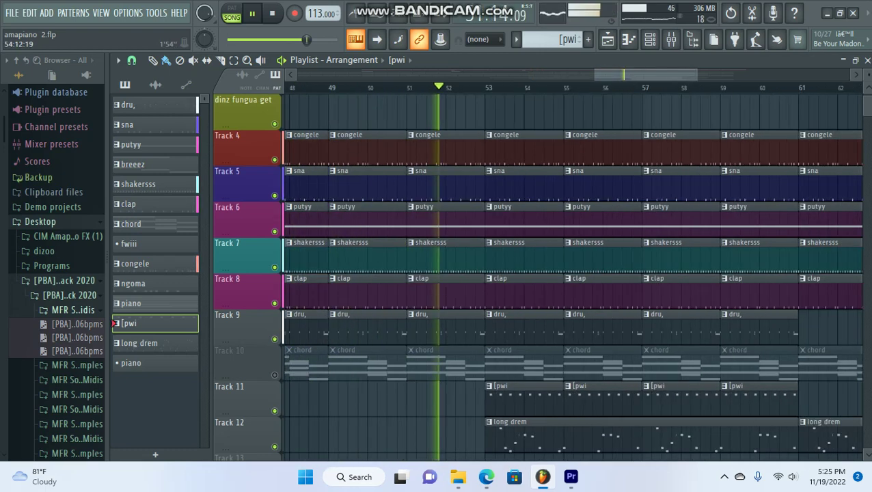
scroll(537, 273, "up", 2)
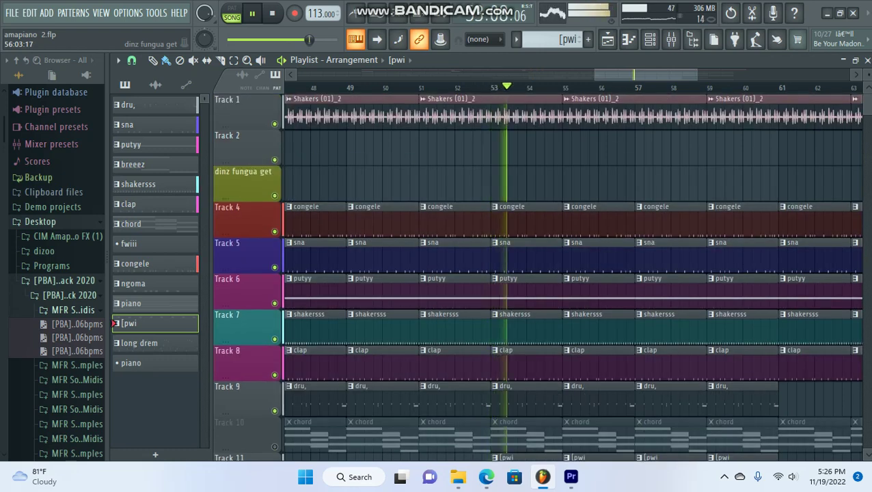
scroll(537, 273, "down", 4)
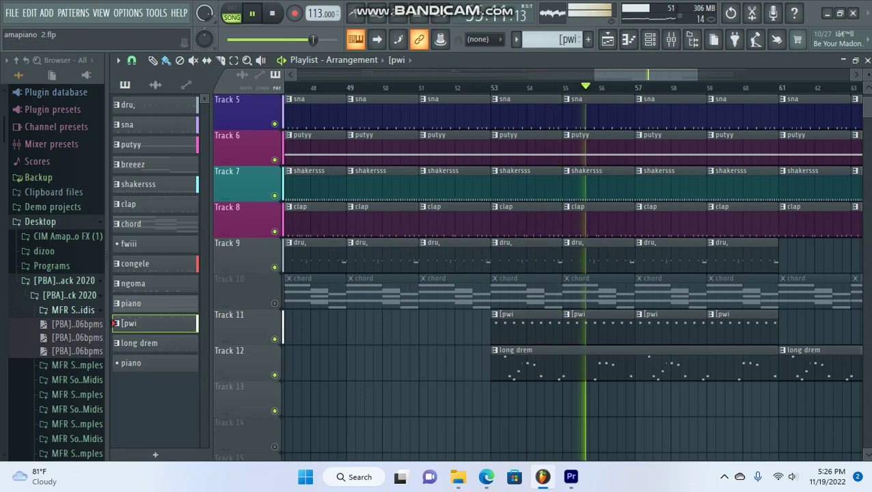
key("space")
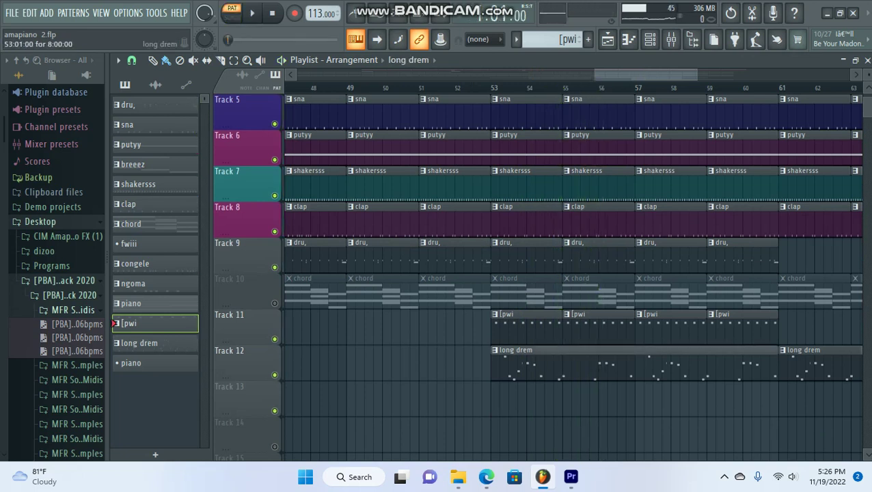
- Select the long drem pattern from Track 12, play it on its own, inspect its channels in the channel rack, and close the rack
left_click(547, 350)
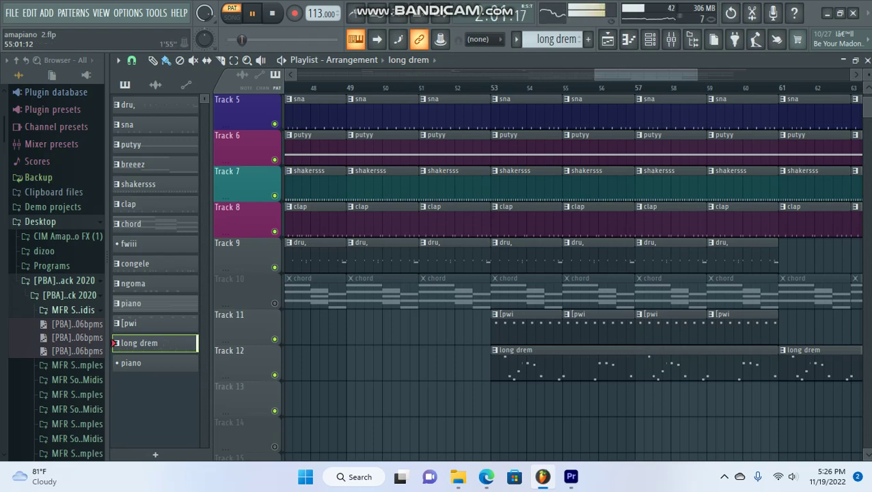
left_click(649, 39)
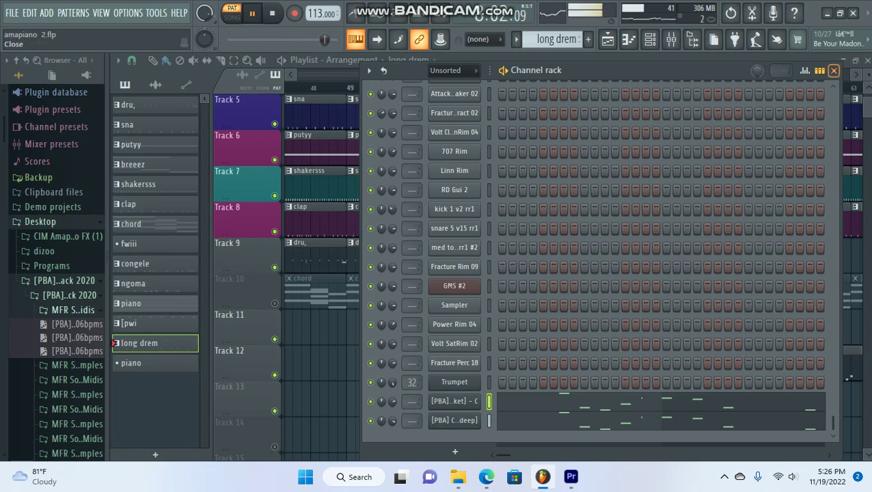
left_click(834, 70)
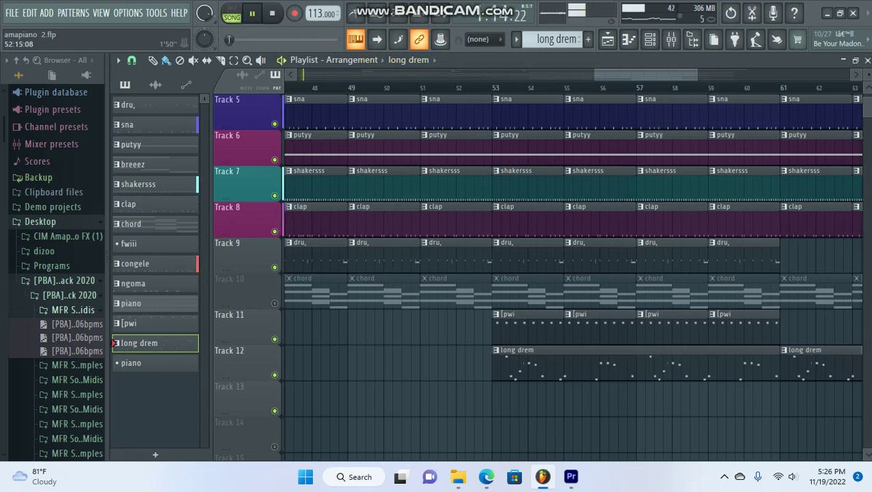
- Play the song from just before bar 53 through the end of the arrangement, reviewing the upper and lower tracks, and stop playback
left_click(484, 88)
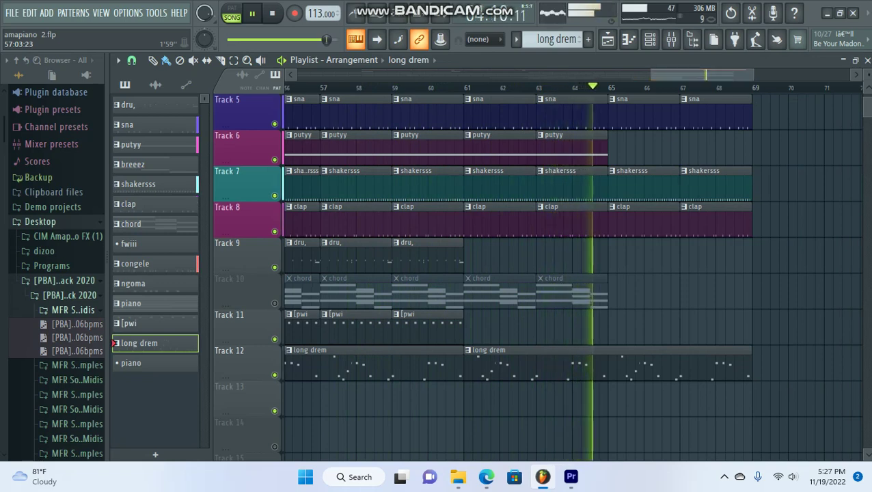
scroll(536, 273, "up", 4)
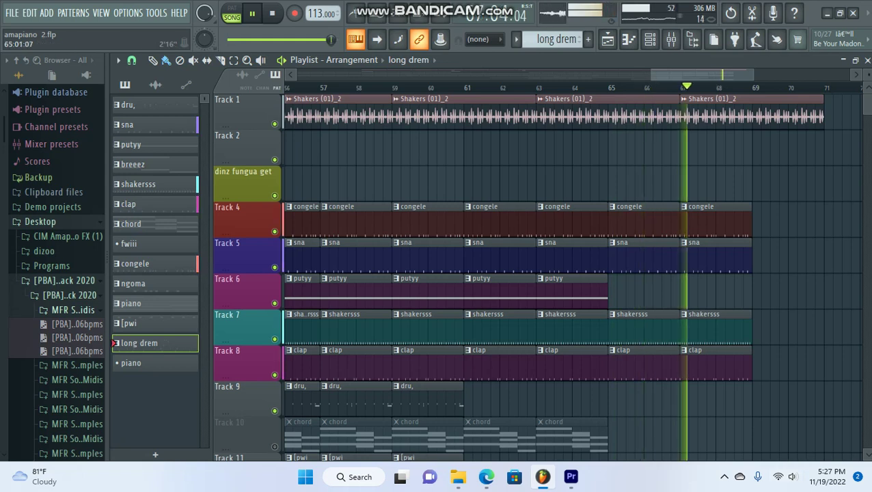
scroll(537, 277, "down", 4)
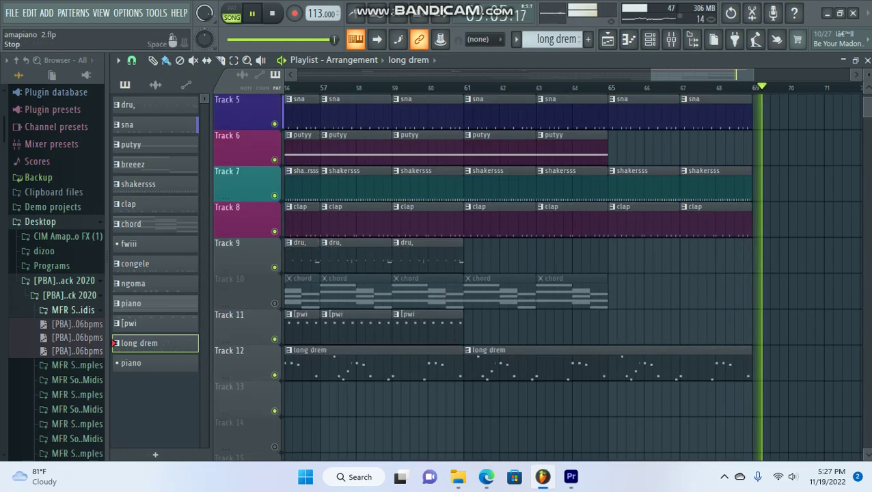
key("space")
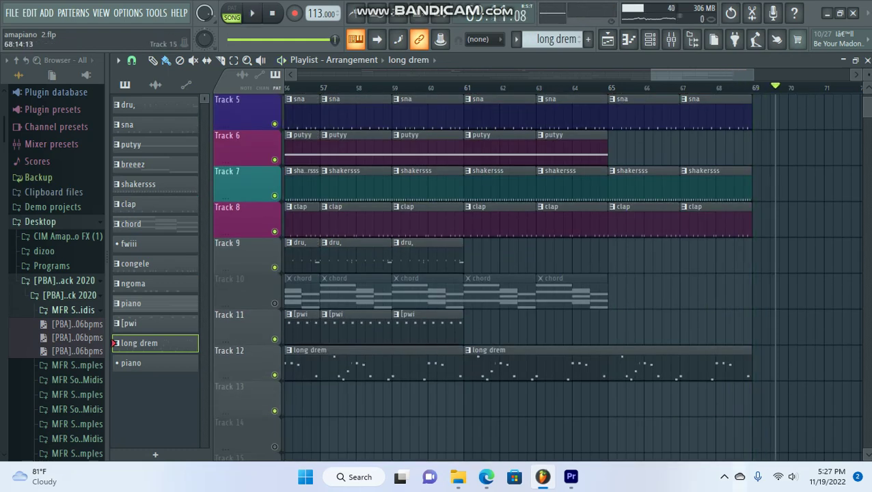